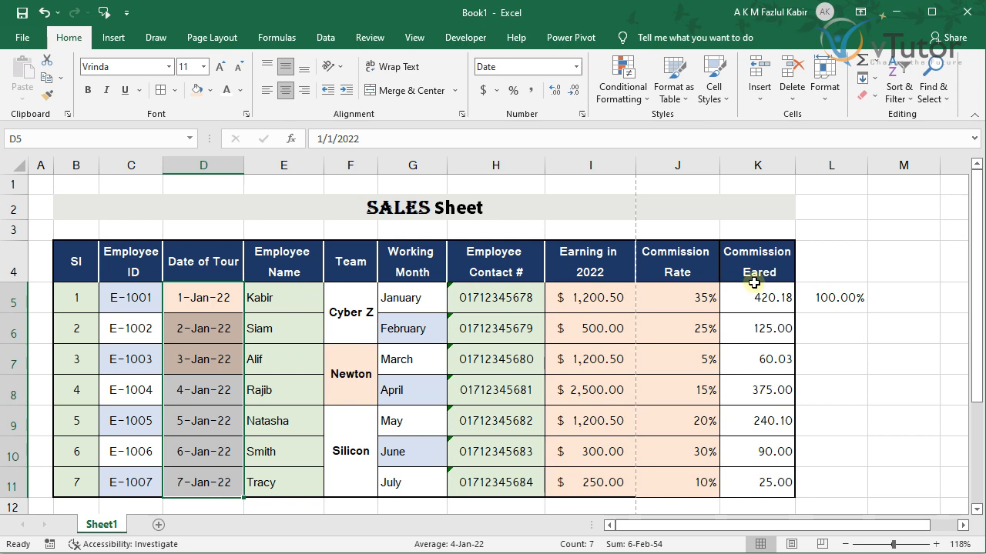
# Insert a blank column before the Commission Eared column.
pyautogui.click(578, 266)
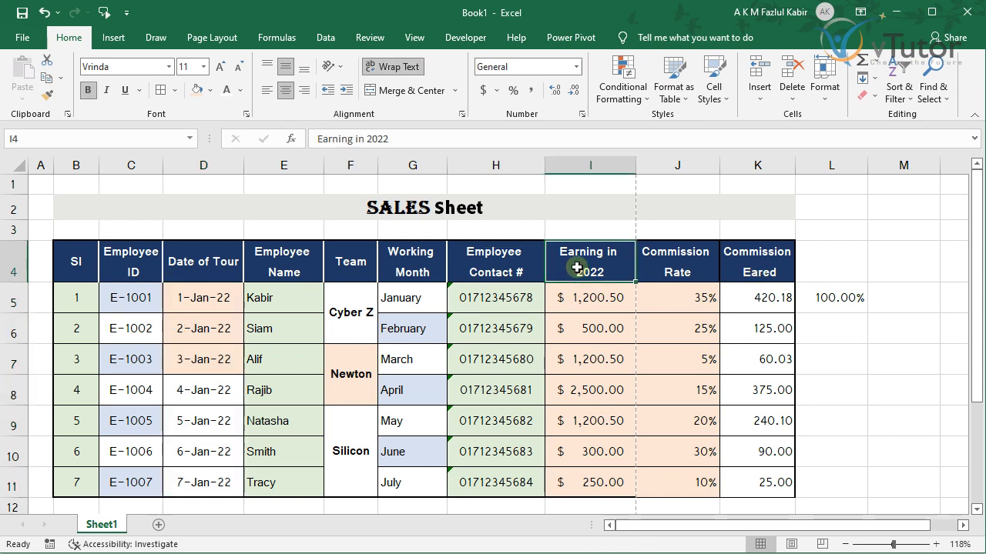
pyautogui.click(675, 264)
pyautogui.click(753, 255)
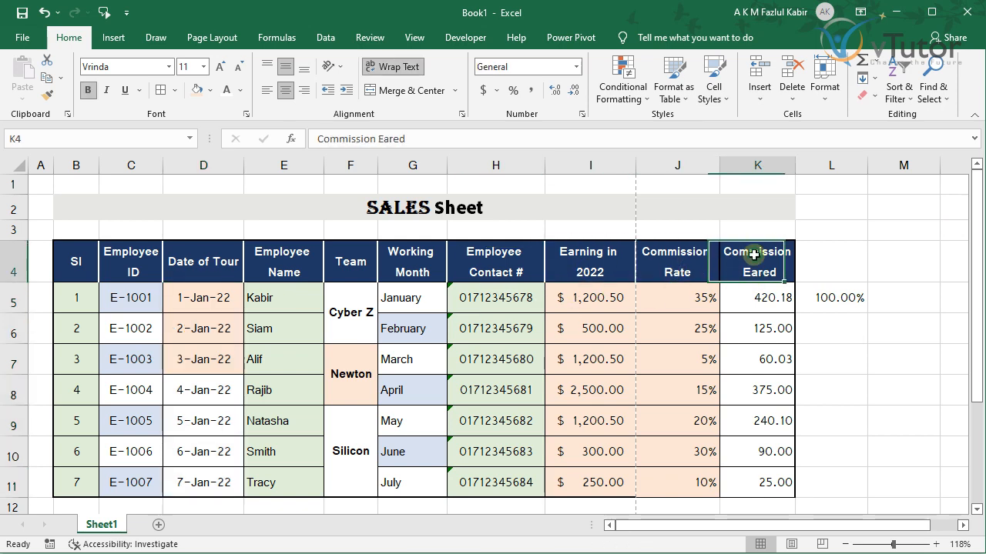
pyautogui.rightClick(759, 164)
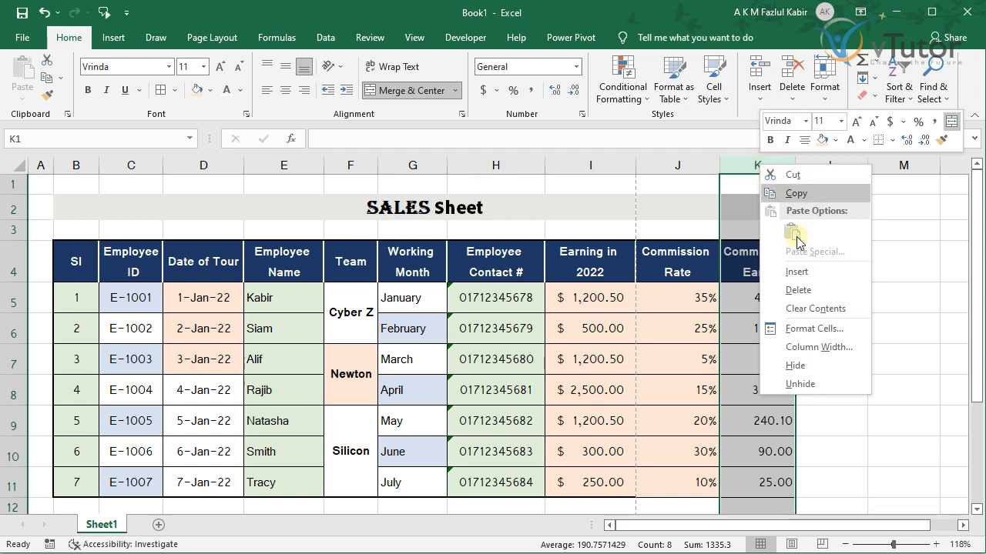
pyautogui.rightClick(744, 166)
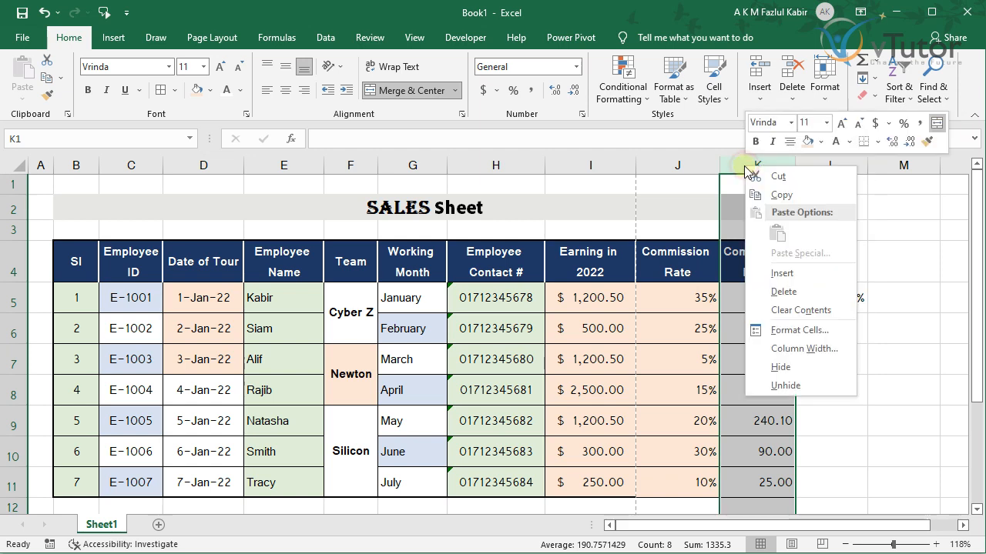
pyautogui.click(781, 273)
# Move the Commission Eared range L4:L11 into the blank cells K4:K11.
pyautogui.click(838, 254)
pyautogui.moveTo(838, 255); pyautogui.dragTo(847, 481)
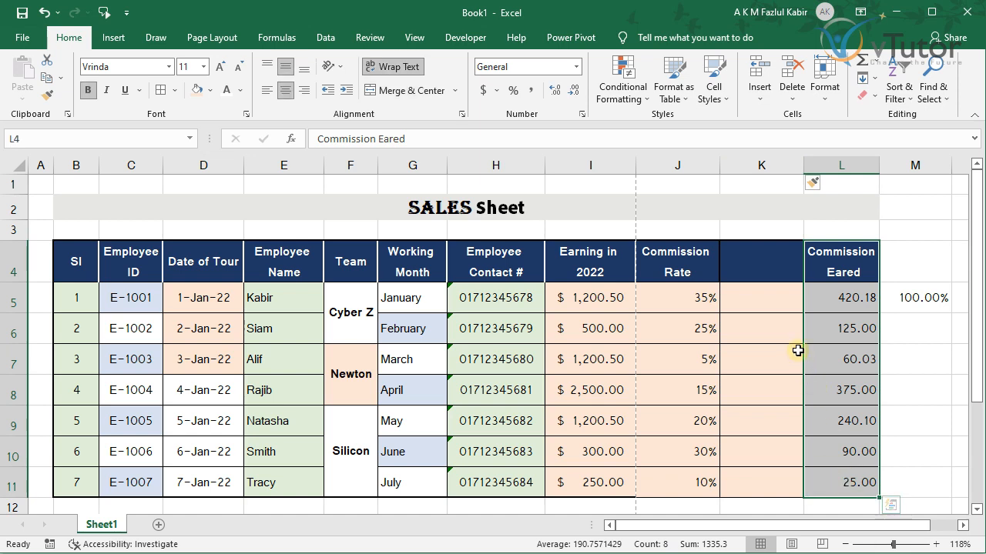
pyautogui.moveTo(802, 374); pyautogui.dragTo(767, 371)
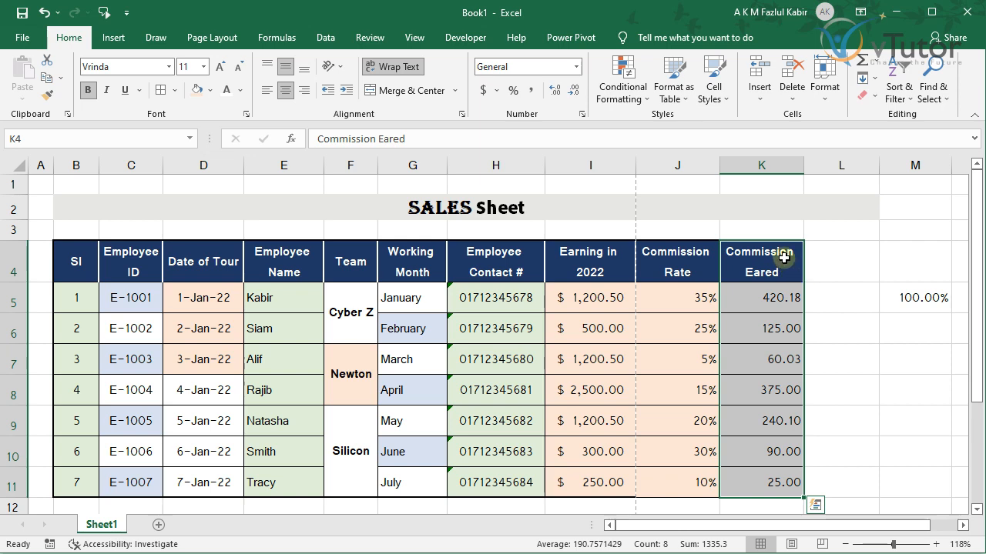
# Copy the Commission Eared range K4:K11 into L4:L11 and check the formula copied into L5.
pyautogui.moveTo(785, 260); pyautogui.dragTo(777, 487)
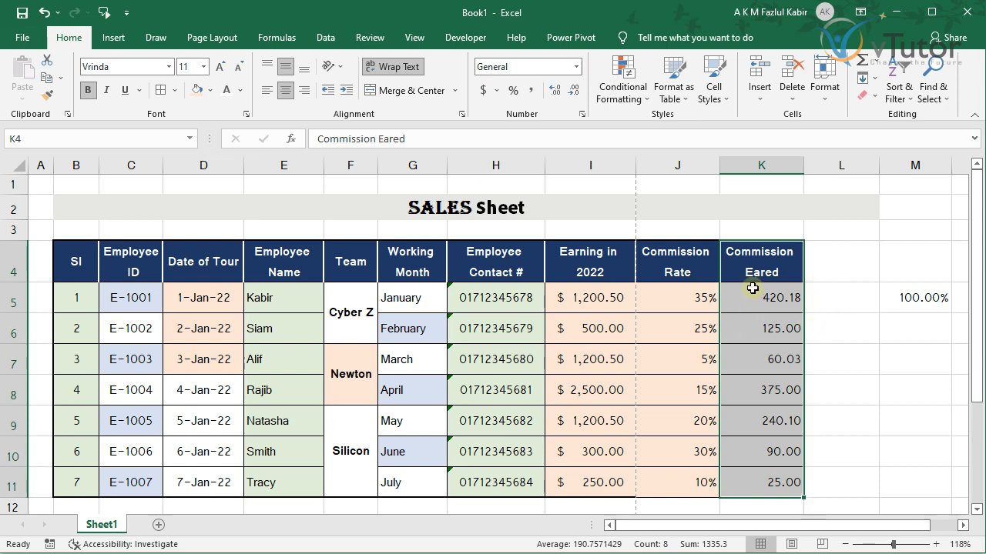
pyautogui.moveTo(759, 268); pyautogui.dragTo(779, 489)
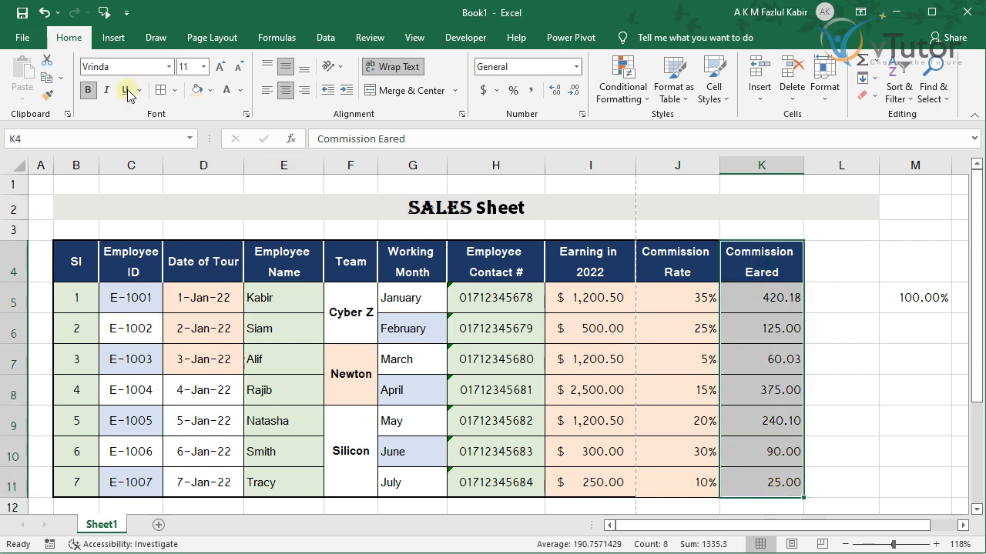
pyautogui.click(49, 78)
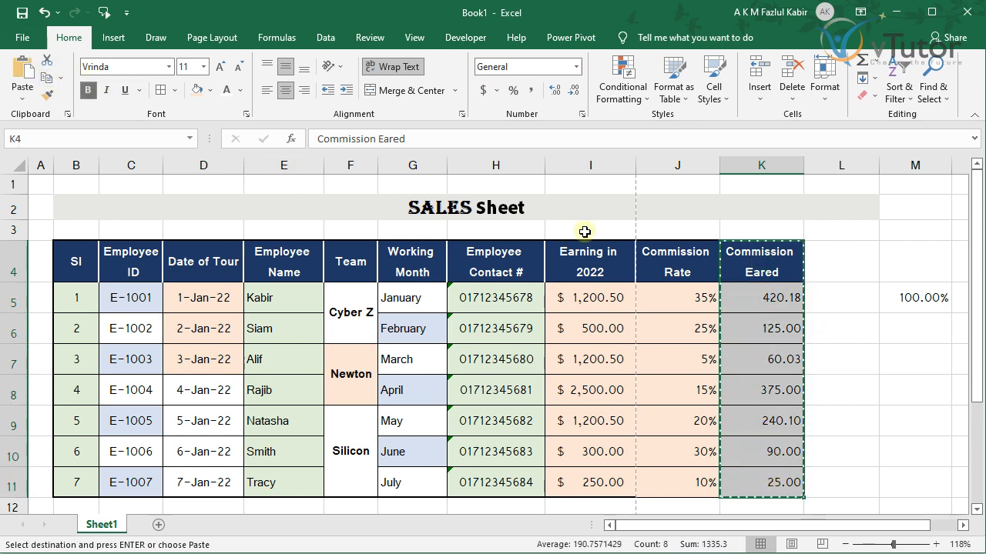
pyautogui.click(836, 250)
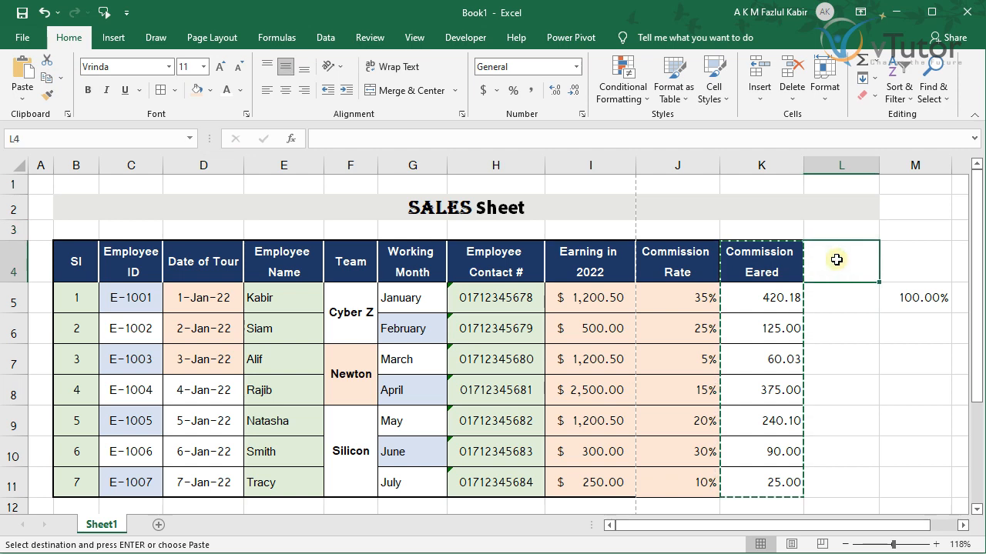
pyautogui.click(21, 75)
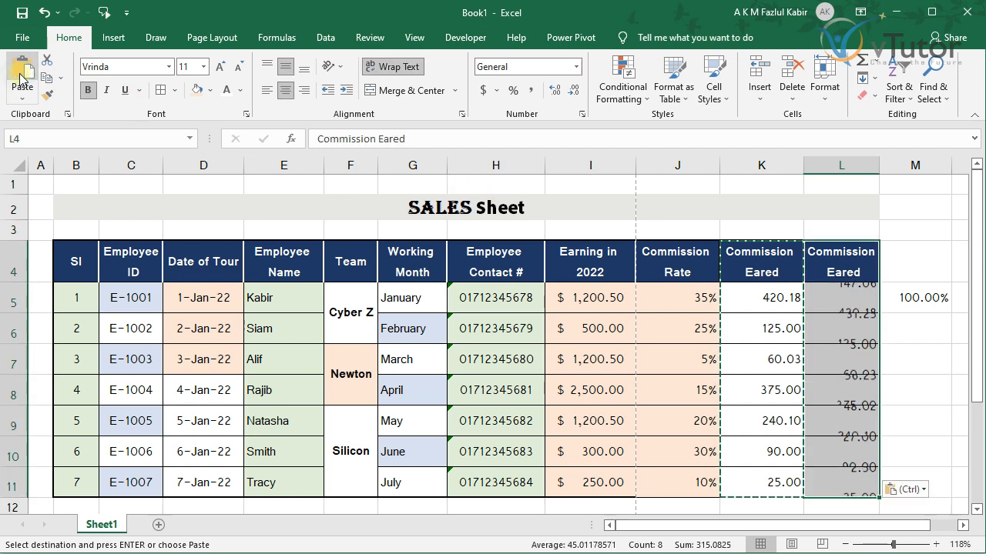
pyautogui.click(764, 328)
pyautogui.click(839, 316)
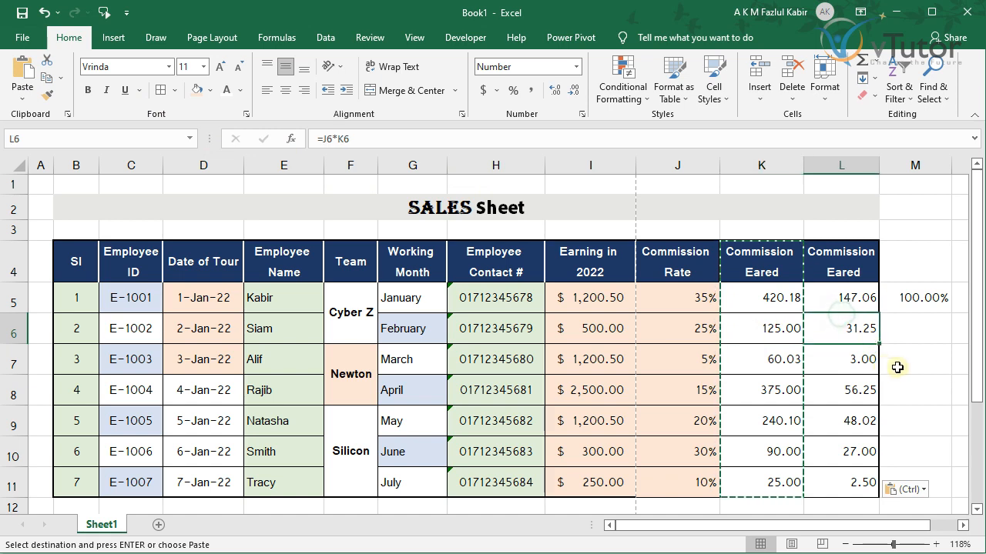
pyautogui.click(900, 364)
pyautogui.press('Escape')
pyautogui.click(911, 389)
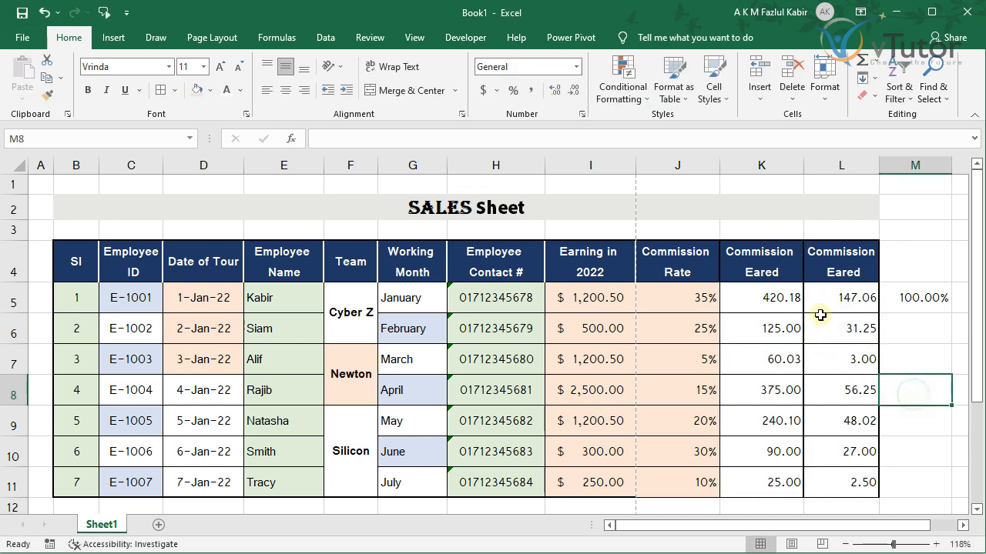
pyautogui.doubleClick(843, 297)
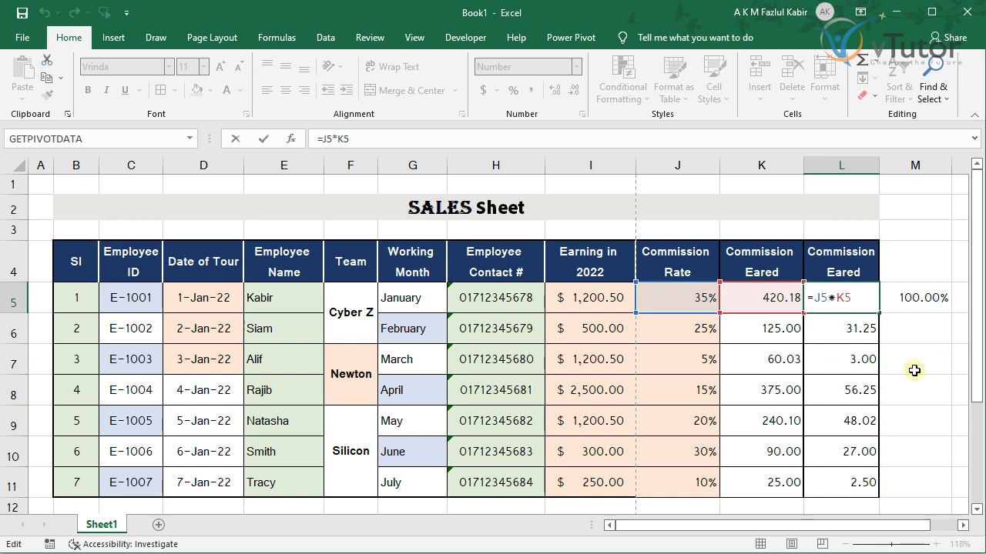
pyautogui.press('Return')
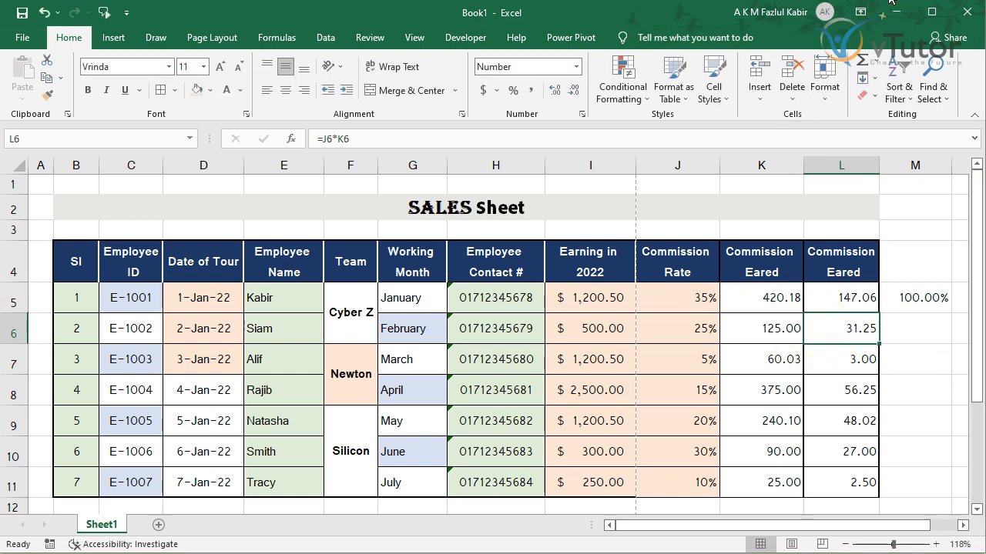
# Change the header in L4 to "Total Earning".
pyautogui.click(851, 267)
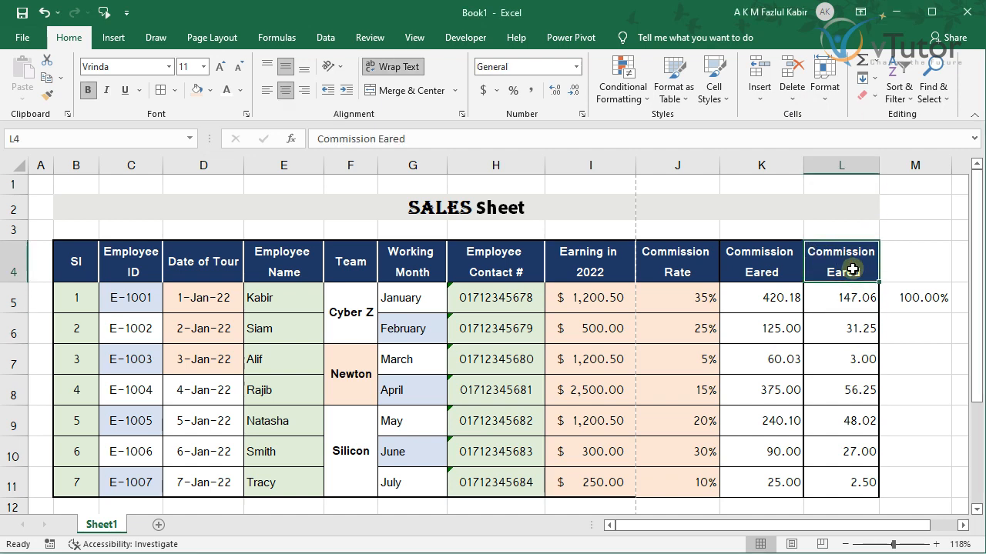
pyautogui.write('Total')
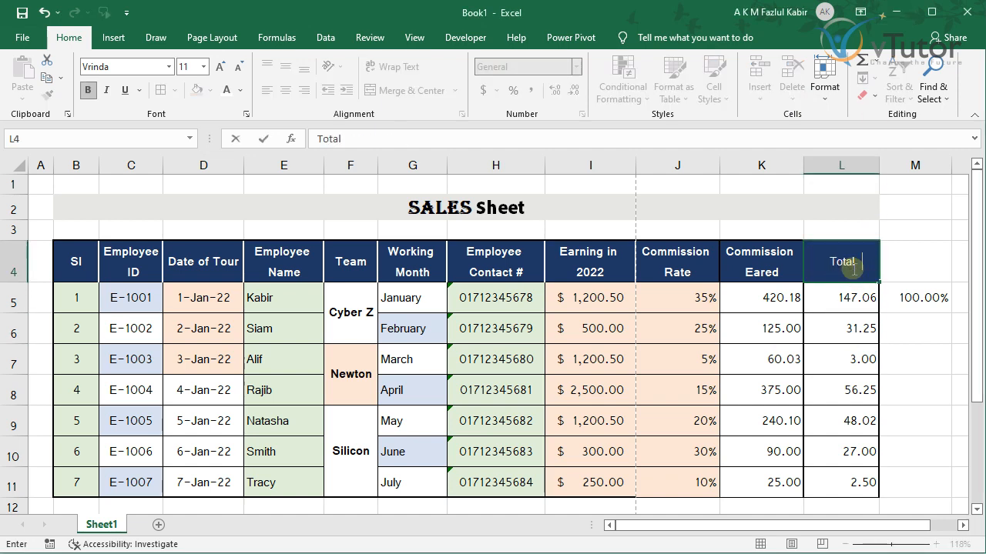
pyautogui.write(' Earning')
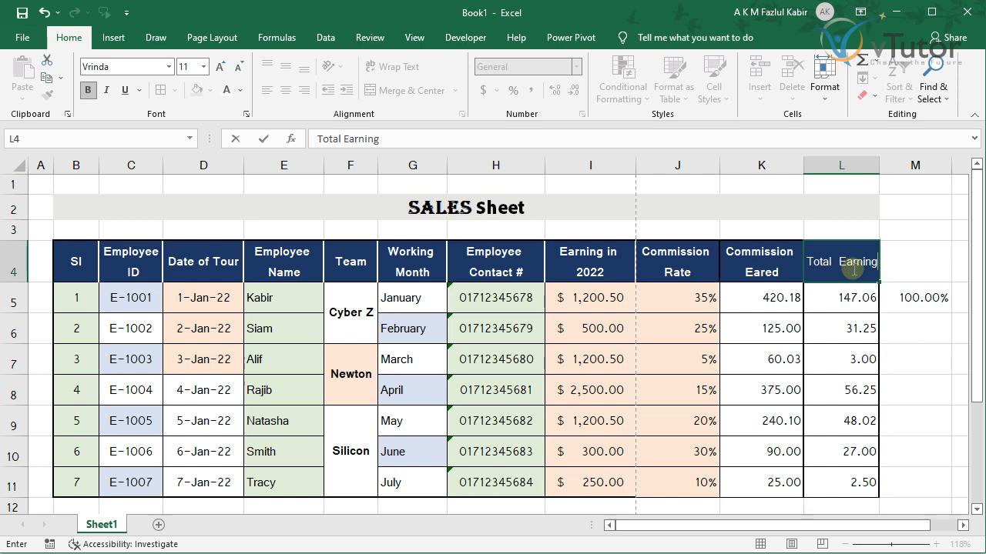
pyautogui.press('Return')
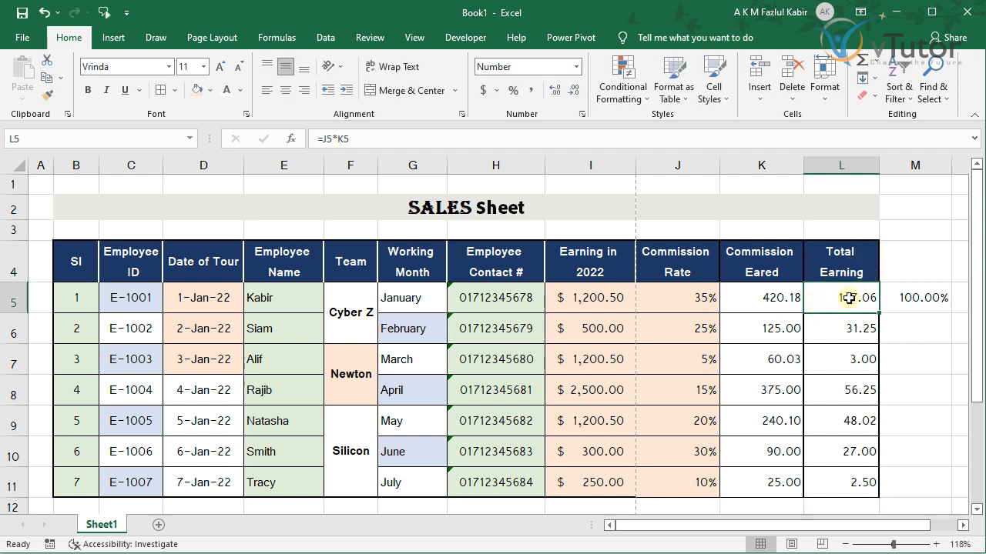
# Replace the formula in L5 with =I5+K5 to add the 2022 earning and the commission.
pyautogui.click(588, 307)
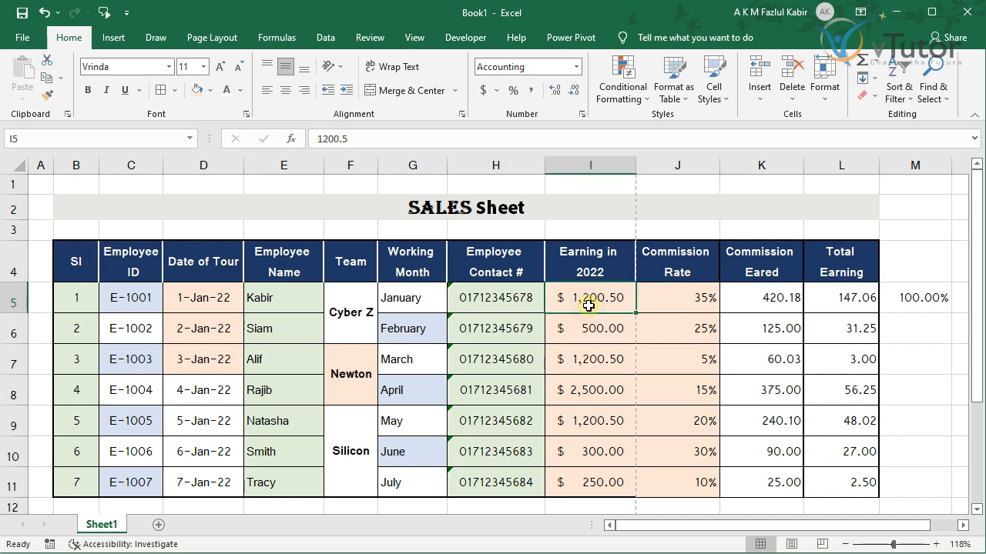
pyautogui.click(775, 304)
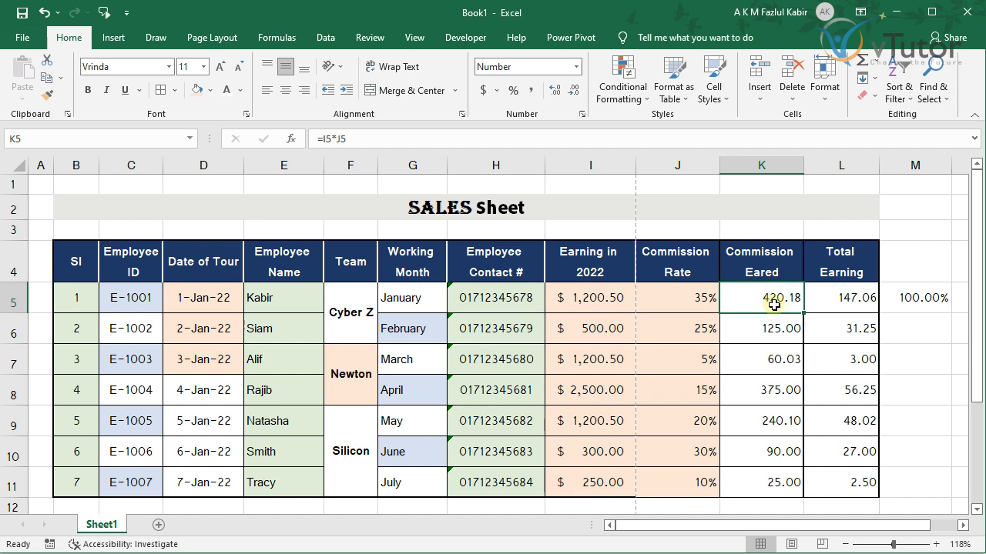
pyautogui.click(830, 298)
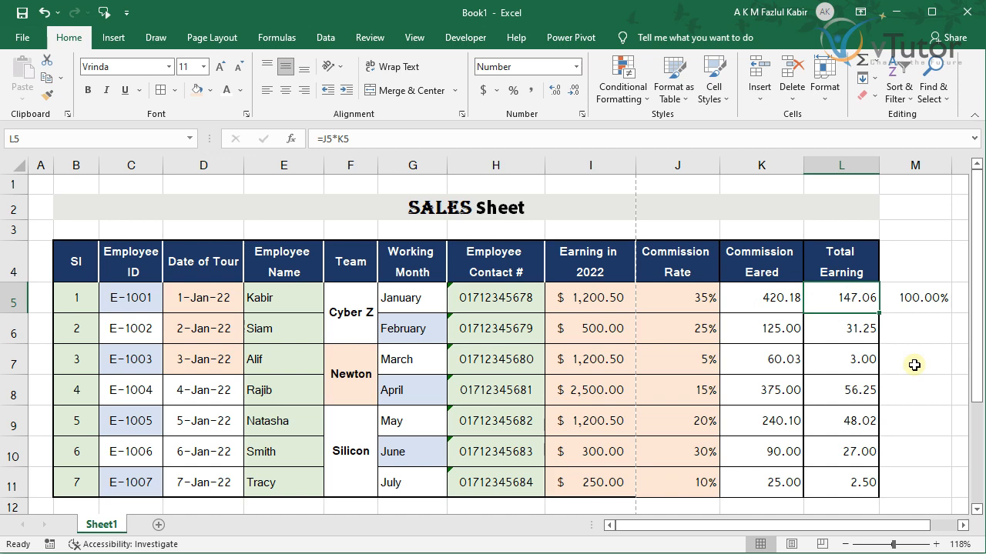
pyautogui.write('=')
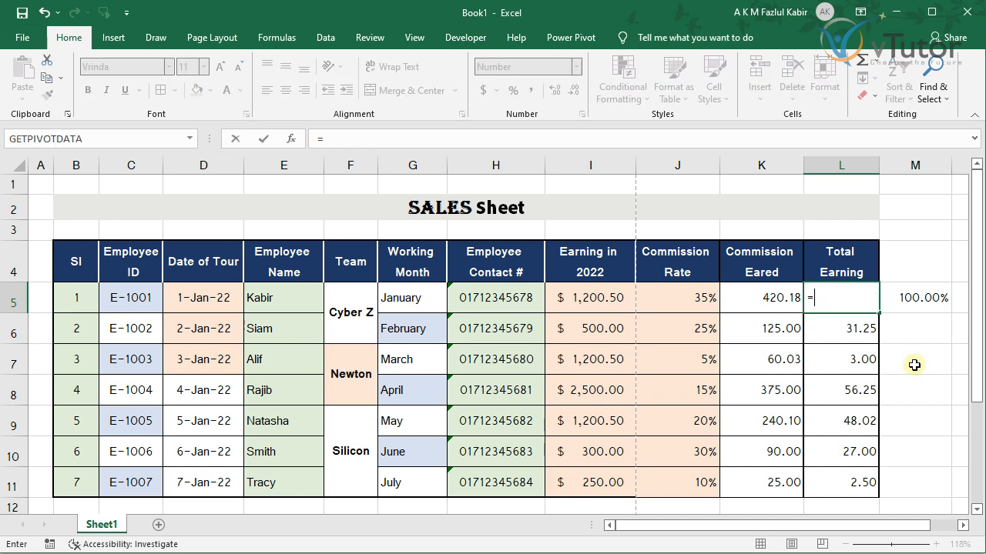
pyautogui.click(587, 303)
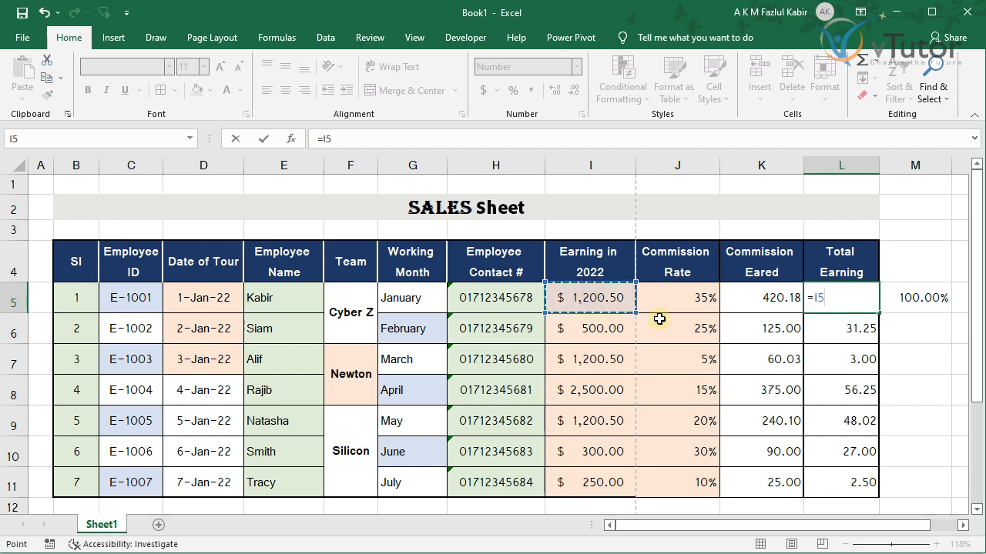
pyautogui.write('+')
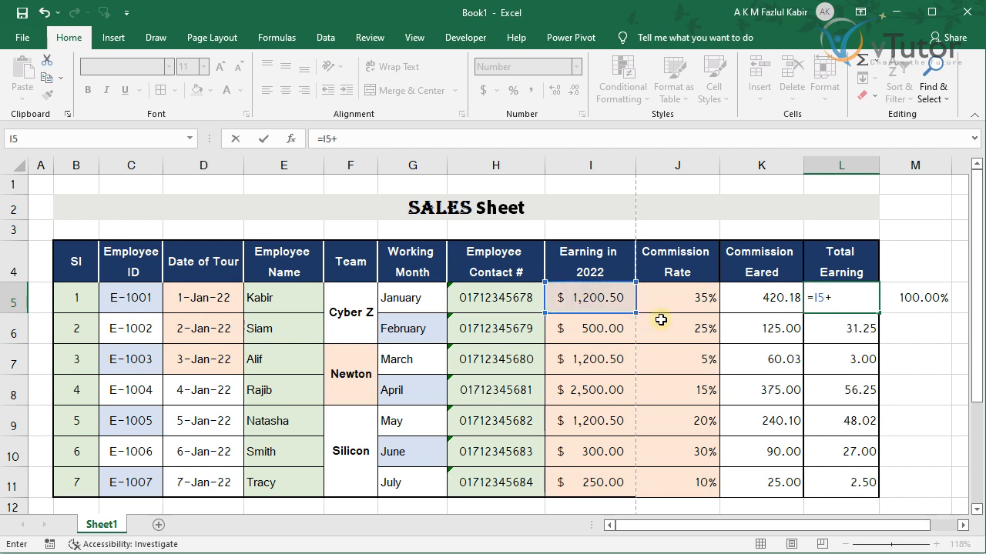
pyautogui.click(765, 305)
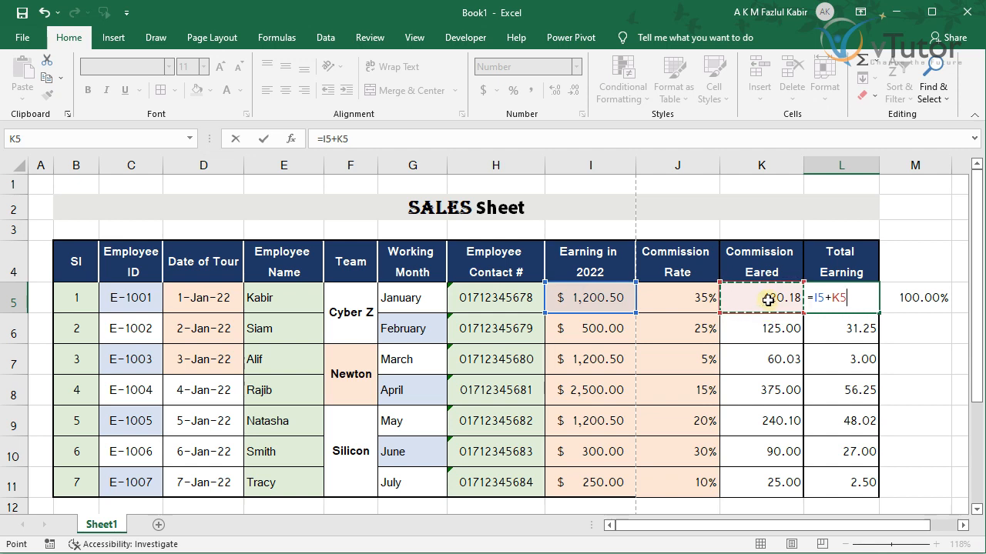
pyautogui.press('Return')
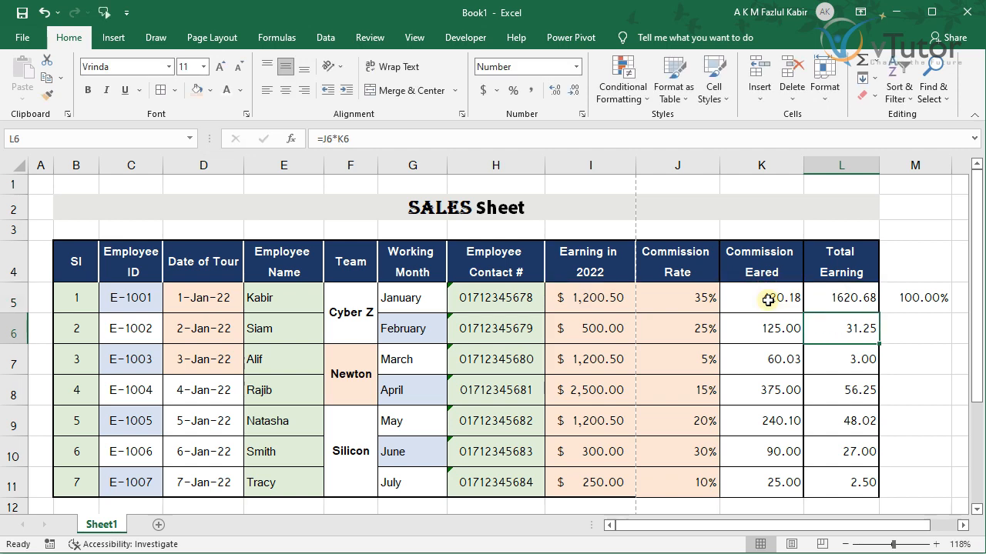
# Review the Total Earning formula in L5 and fill it down through L11.
pyautogui.doubleClick(847, 302)
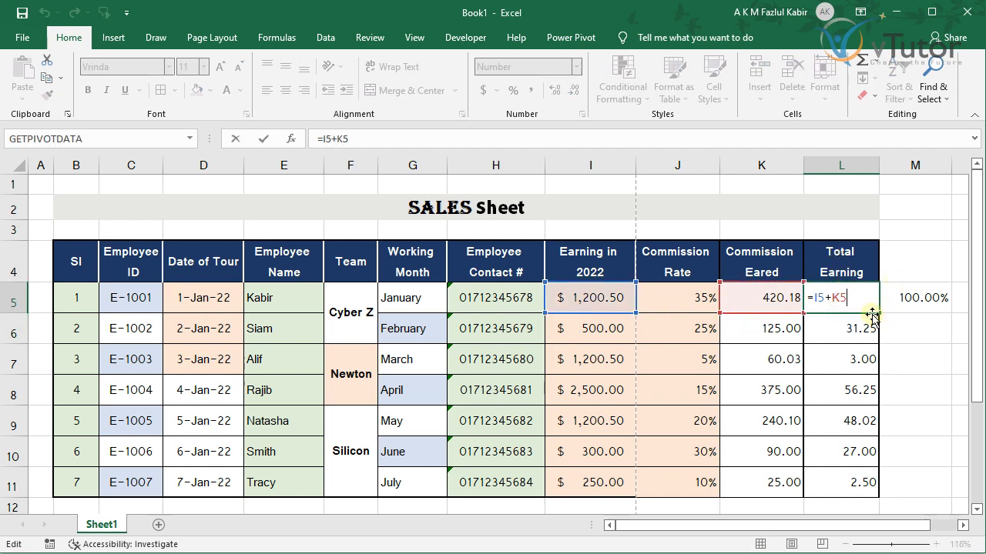
pyautogui.press('Return')
pyautogui.click(861, 301)
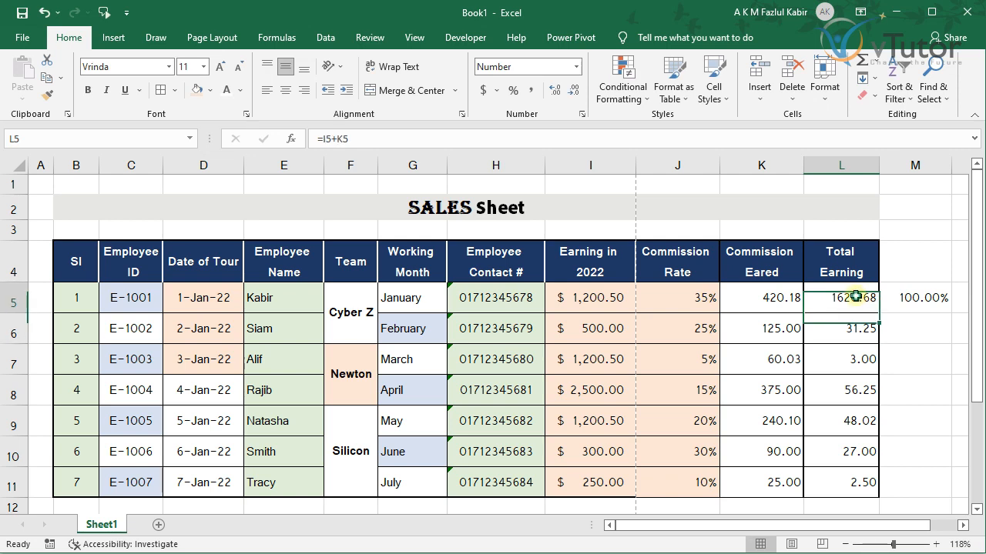
pyautogui.moveTo(881, 314); pyautogui.dragTo(861, 499)
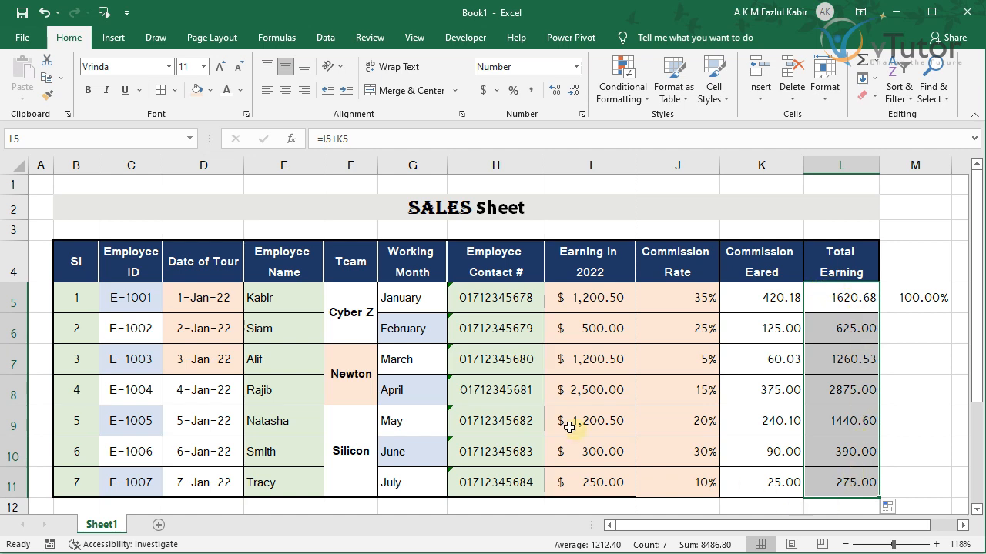
# Apply the comma number style to L5:L11 and autofit the width of column L.
pyautogui.click(530, 92)
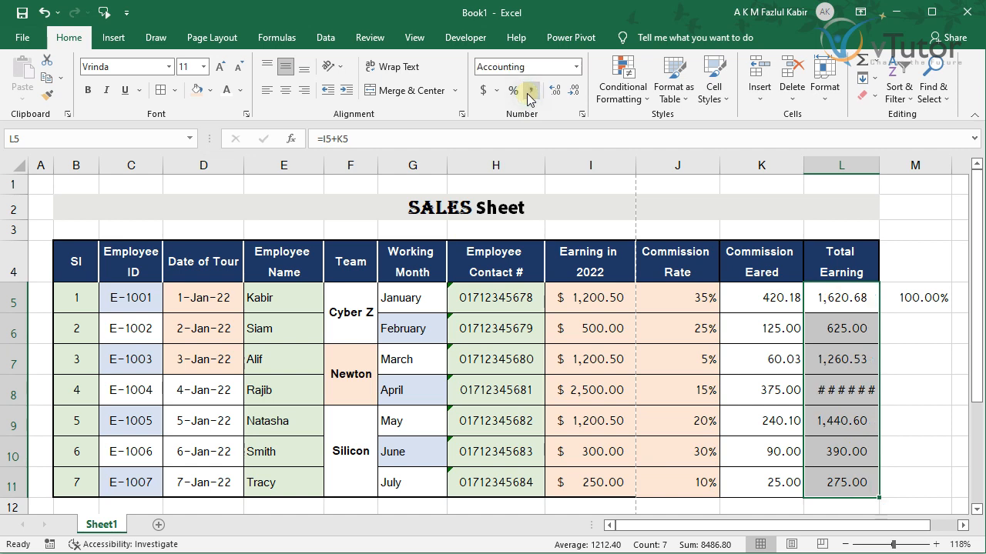
pyautogui.doubleClick(879, 165)
pyautogui.scroll(-1, 855, 373)
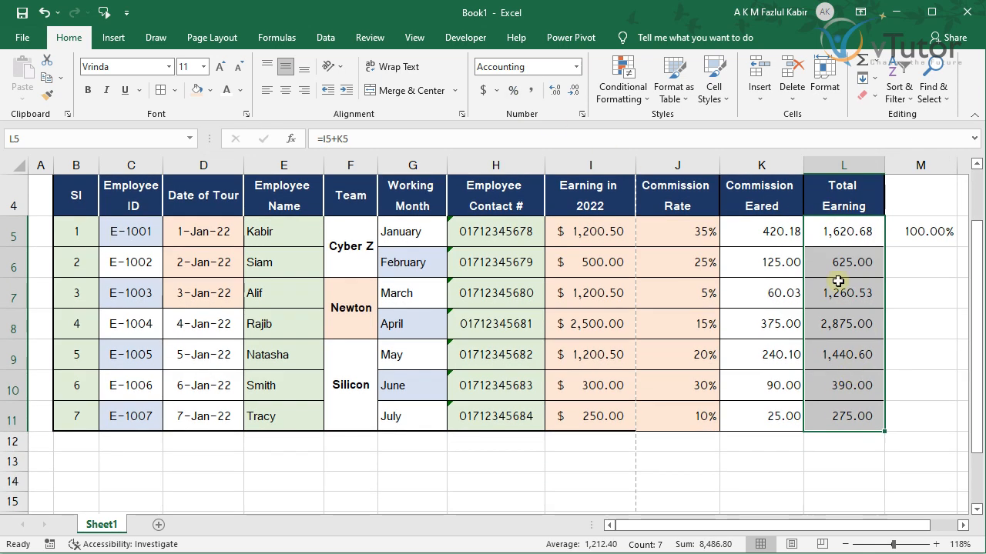
# Try to commit the formula in L5 as =I5+K5+ with a trailing operator and restore it to =I5+K5.
pyautogui.doubleClick(833, 233)
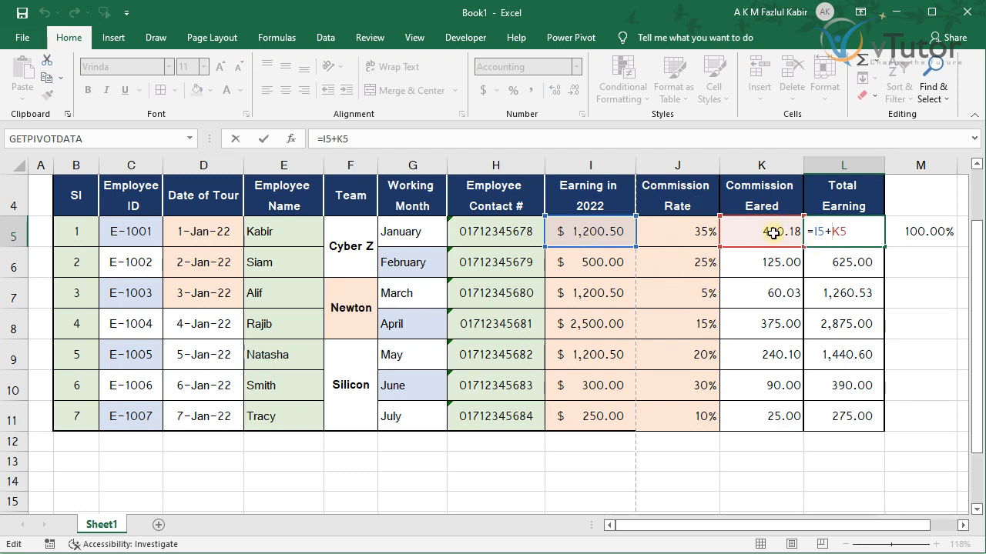
pyautogui.click(861, 231)
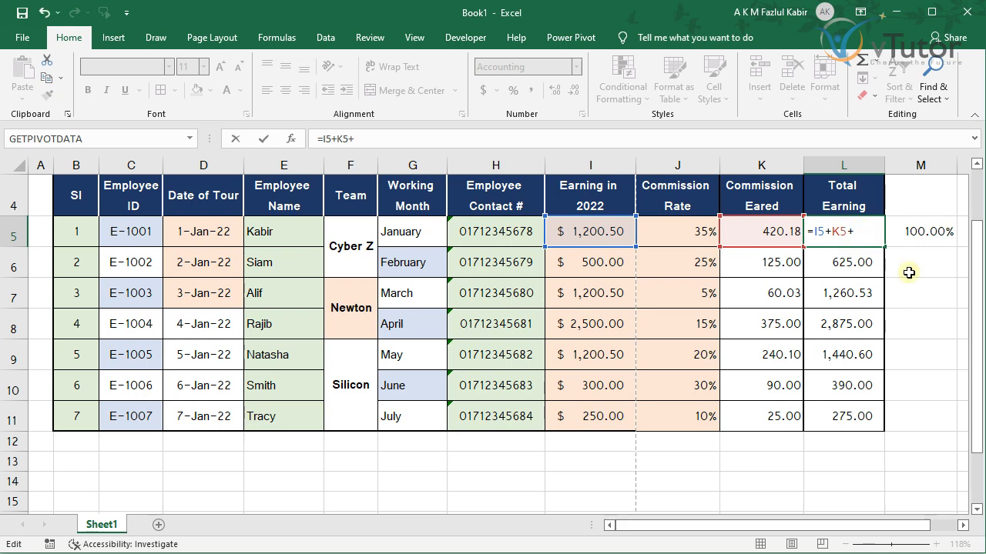
pyautogui.write('+')
pyautogui.press('Return')
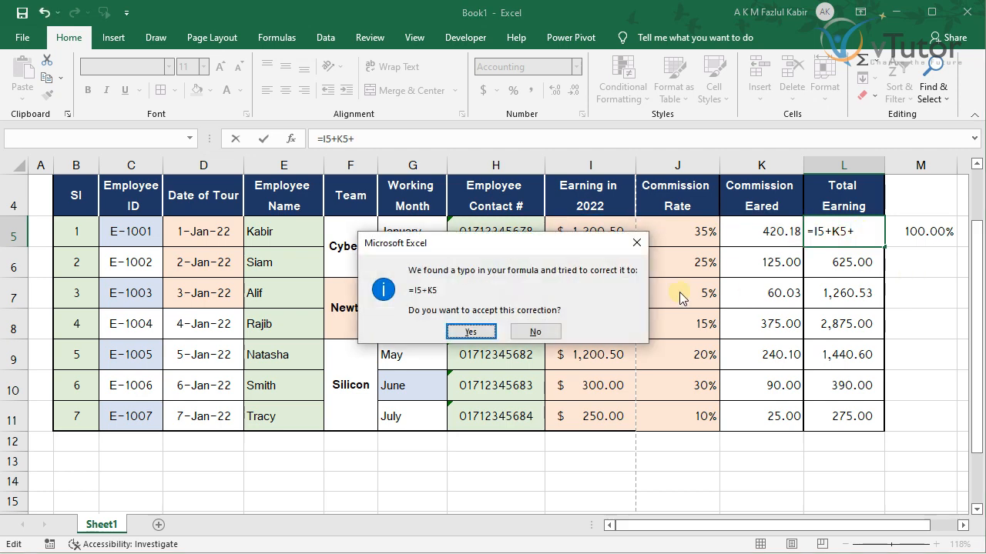
pyautogui.click(637, 246)
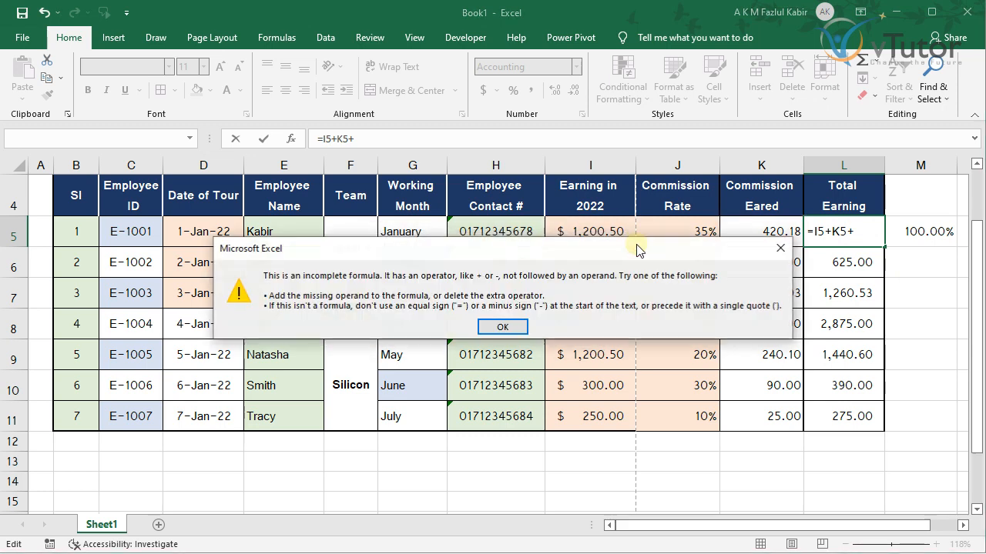
pyautogui.click(779, 248)
pyautogui.click(860, 232)
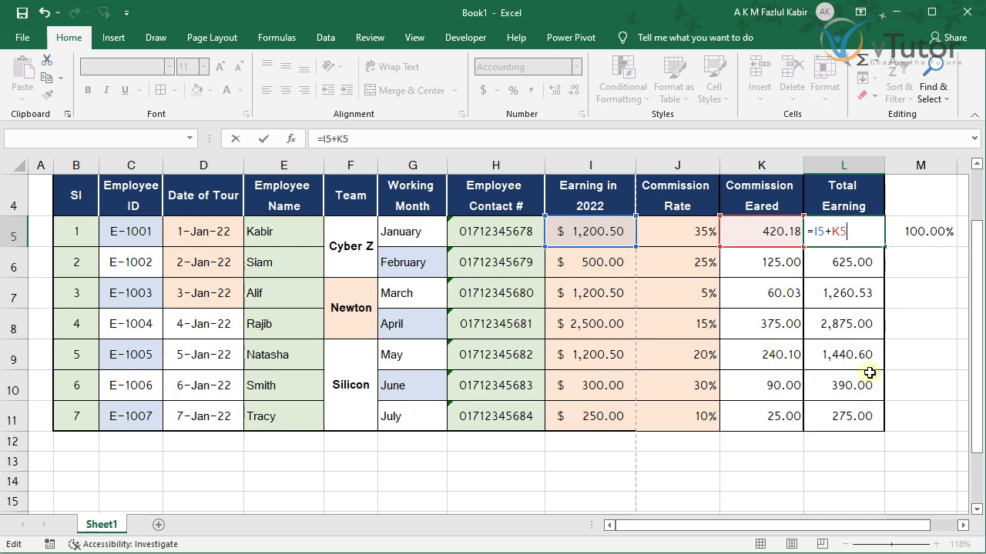
pyautogui.press('Return')
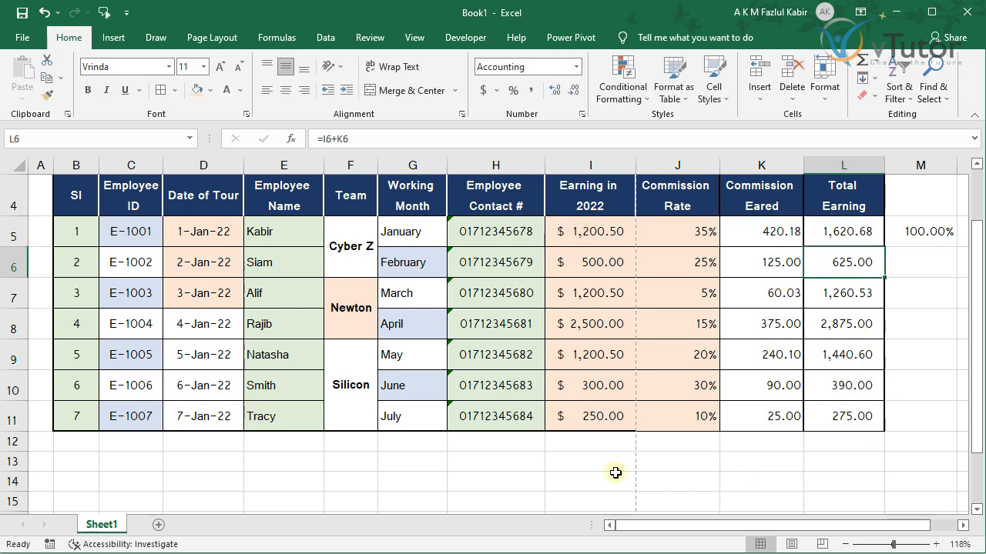
# Enter the label "Totals" in H12 below the Employee Contact # column.
pyautogui.click(568, 439)
pyautogui.click(525, 439)
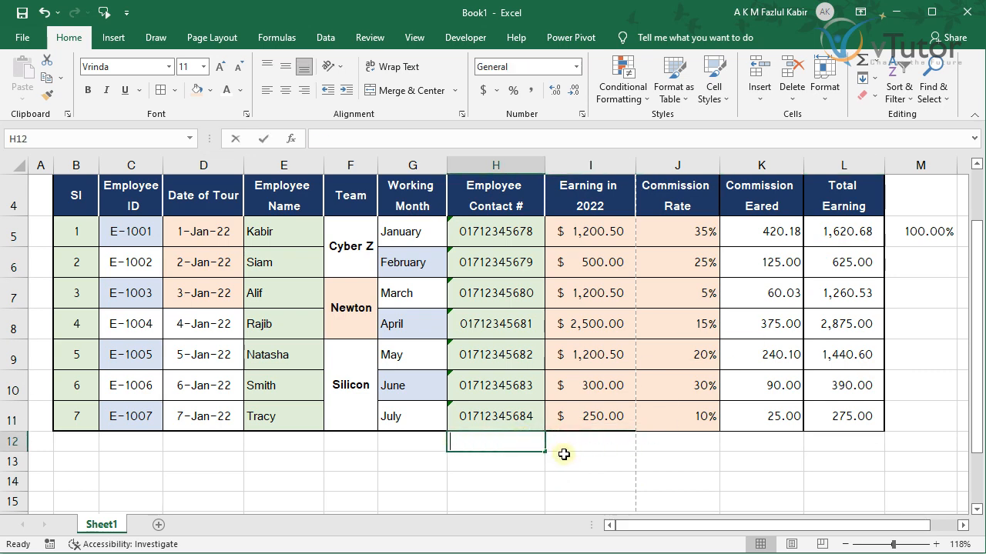
pyautogui.write('Totals')
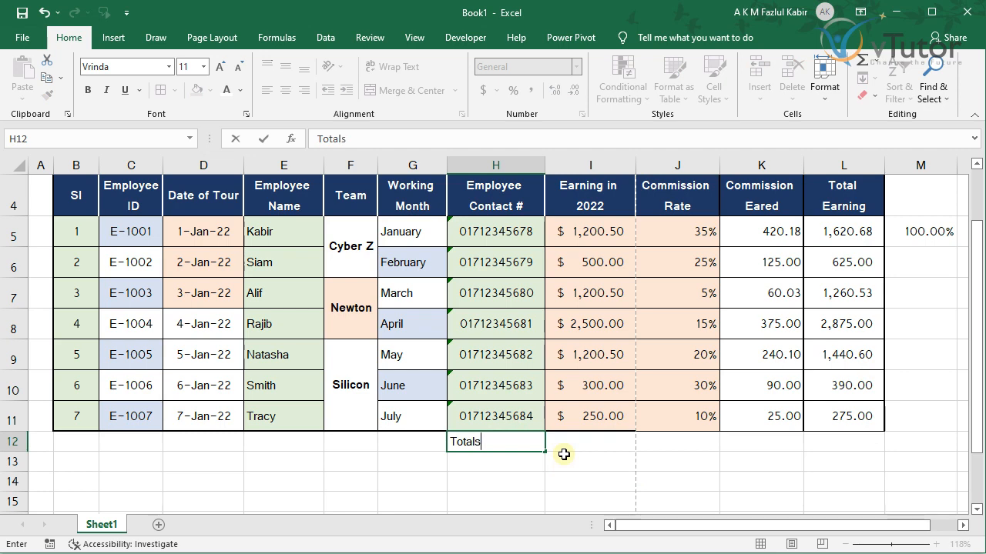
pyautogui.press('Return')
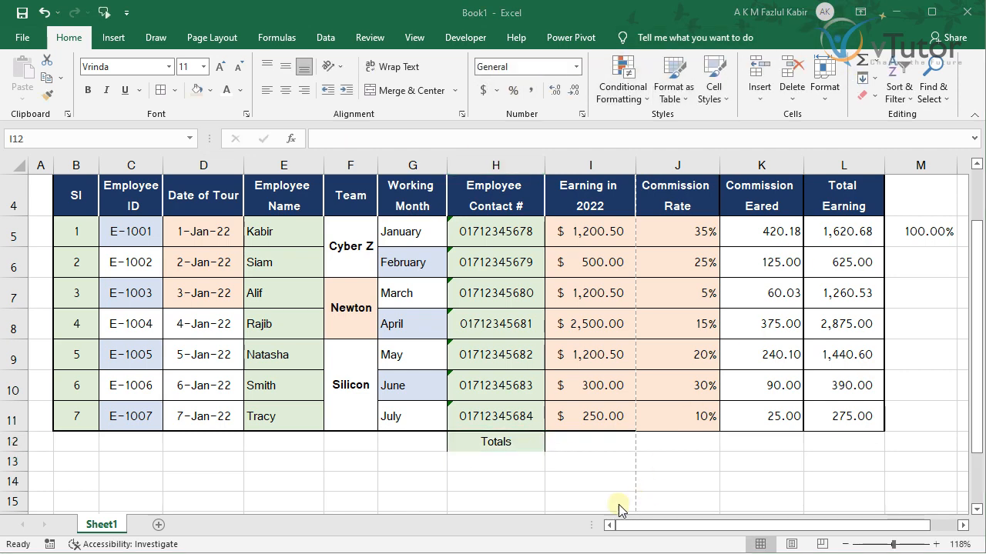
# Try to total the 2022 earnings in I12 by adding the references I5 through I11 one by one, and cancel the entry.
pyautogui.click(581, 445)
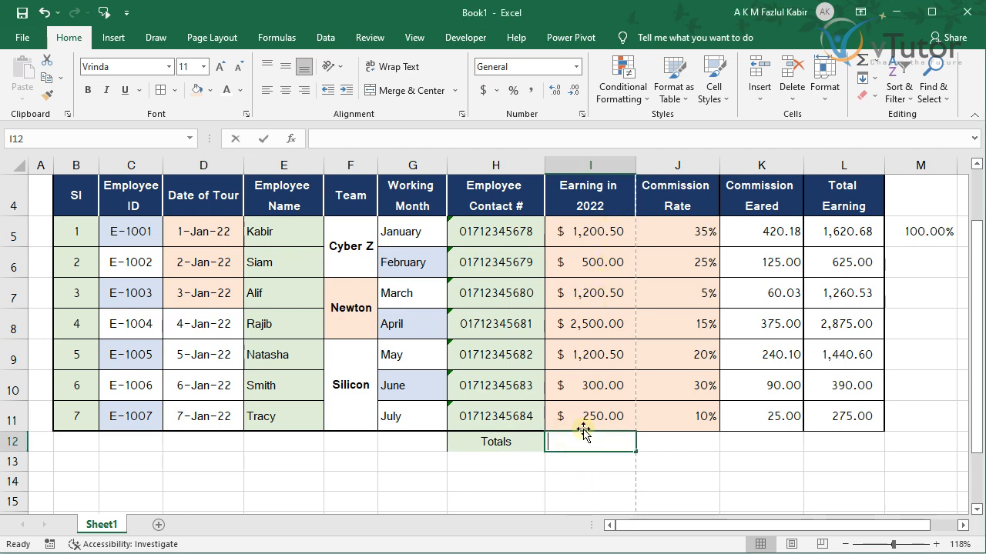
pyautogui.write('=')
pyautogui.click(608, 235)
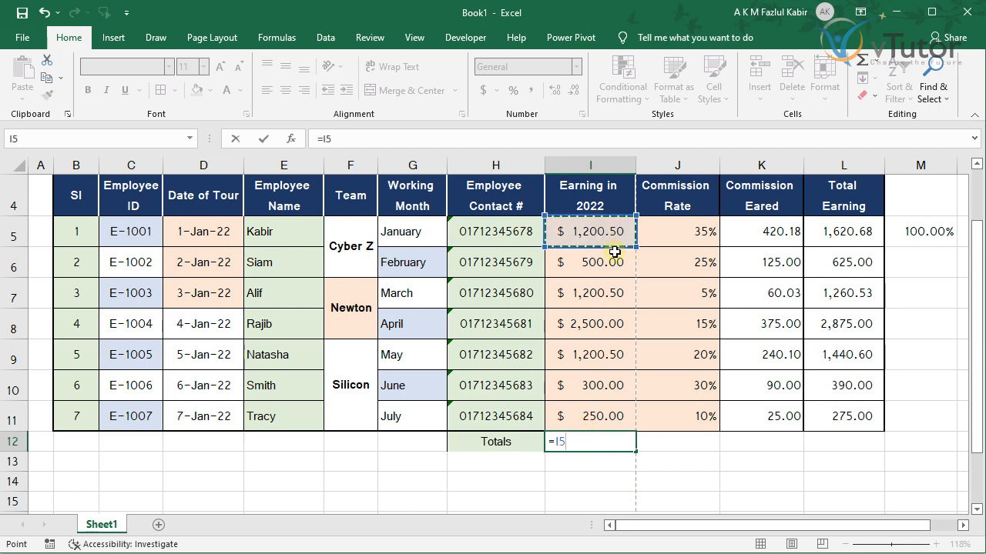
pyautogui.write('+')
pyautogui.click(591, 258)
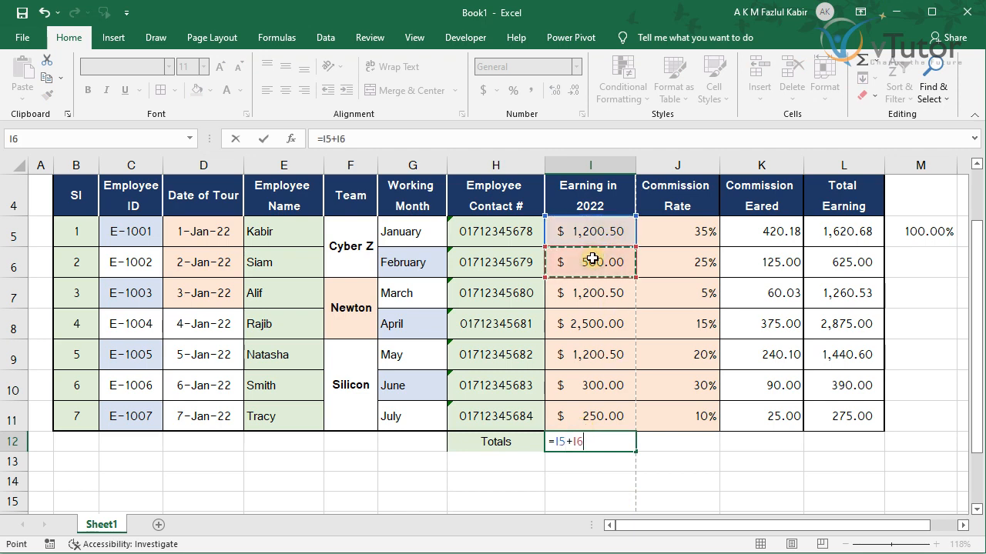
pyautogui.write('+')
pyautogui.click(591, 285)
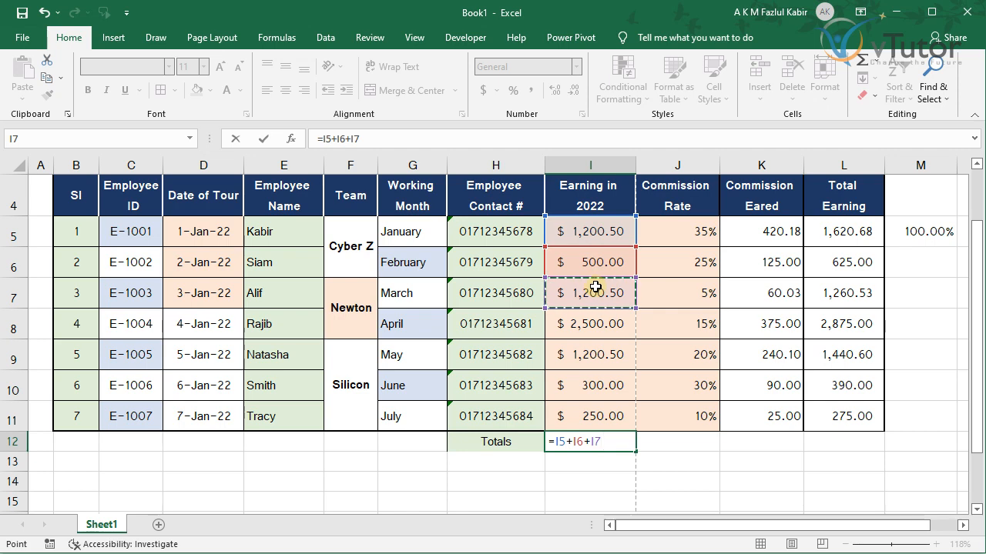
pyautogui.write('+')
pyautogui.click(589, 322)
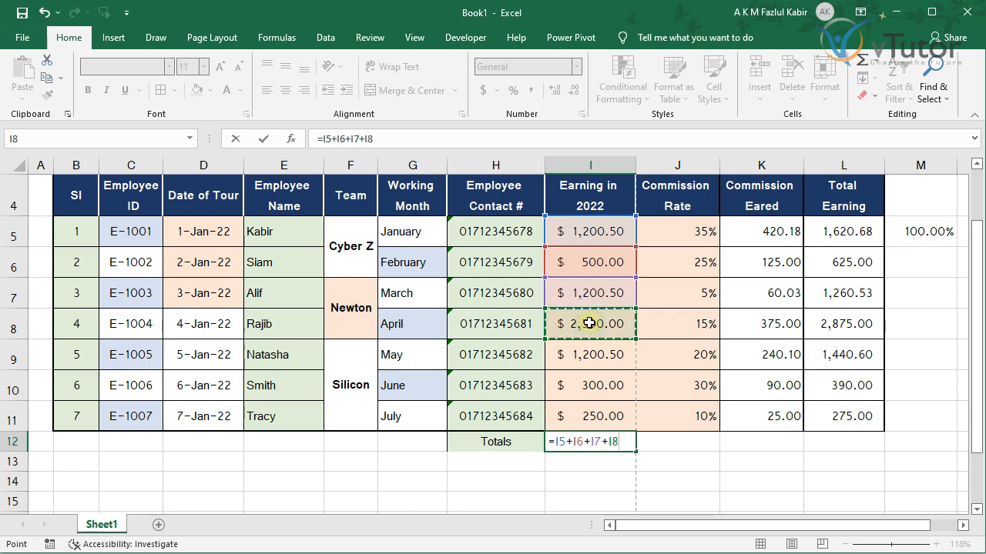
pyautogui.write('+')
pyautogui.click(594, 352)
pyautogui.write('+')
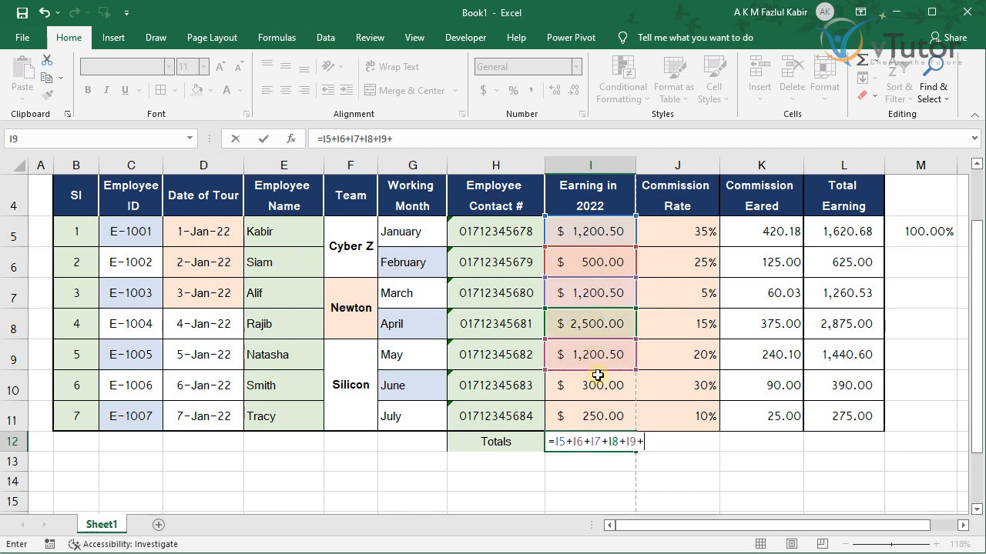
pyautogui.click(597, 387)
pyautogui.write('+')
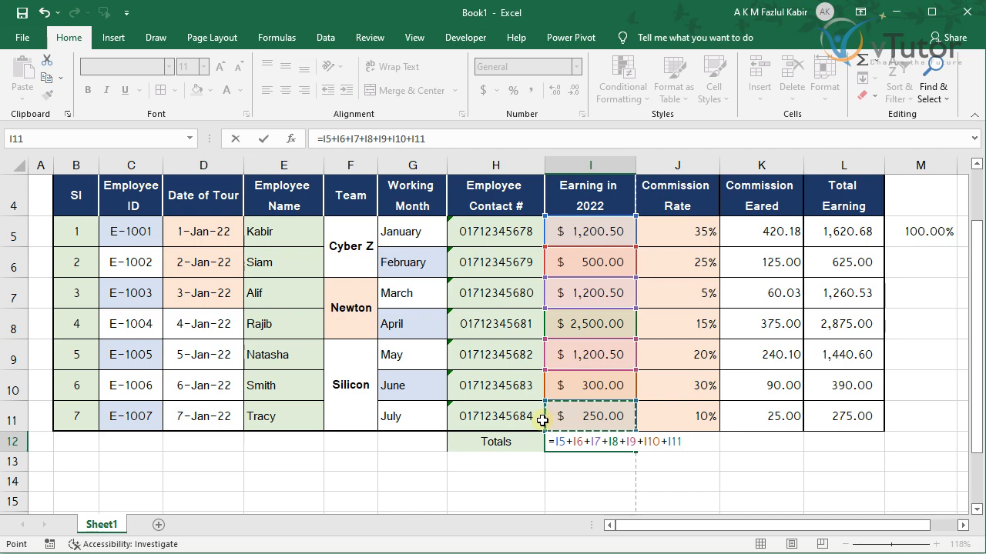
pyautogui.press('Escape')
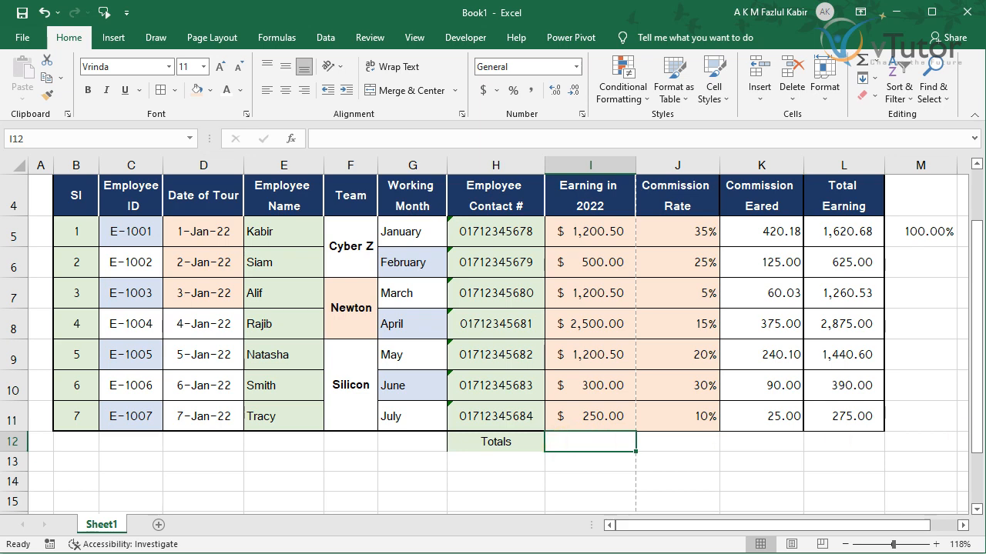
# Total I5:I11 in I12 with AutoSum and fill the formula across to L12.
pyautogui.click(865, 66)
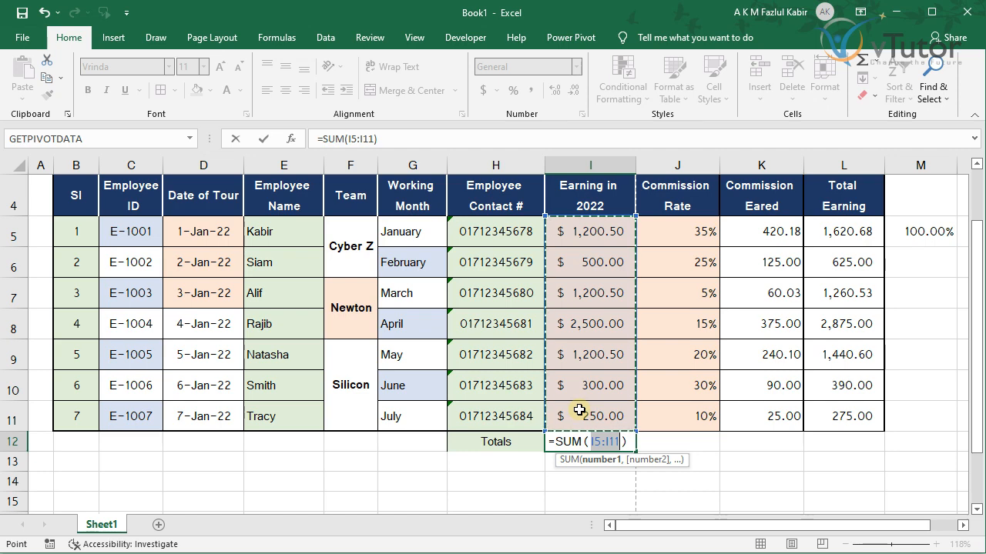
pyautogui.press('Return')
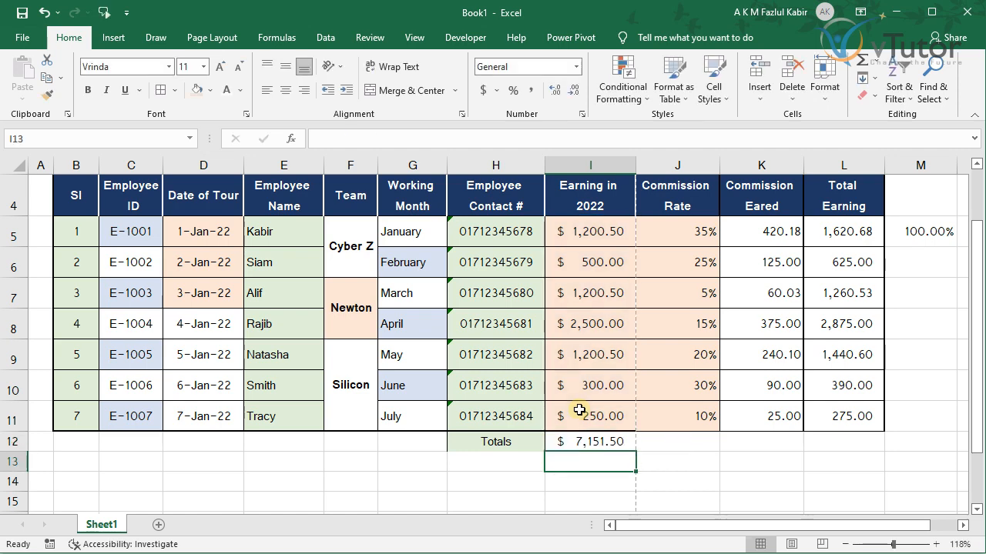
pyautogui.click(624, 448)
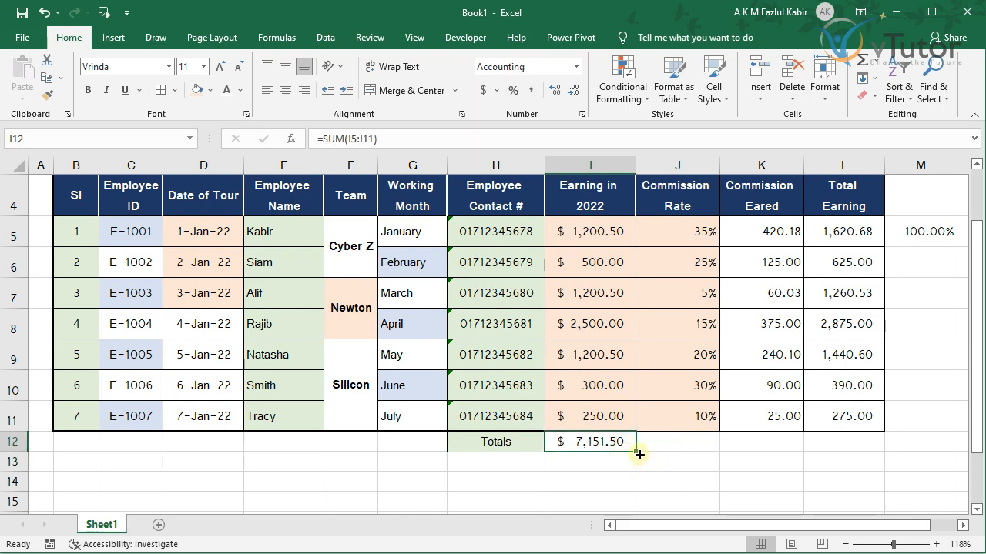
pyautogui.moveTo(640, 451); pyautogui.dragTo(863, 446)
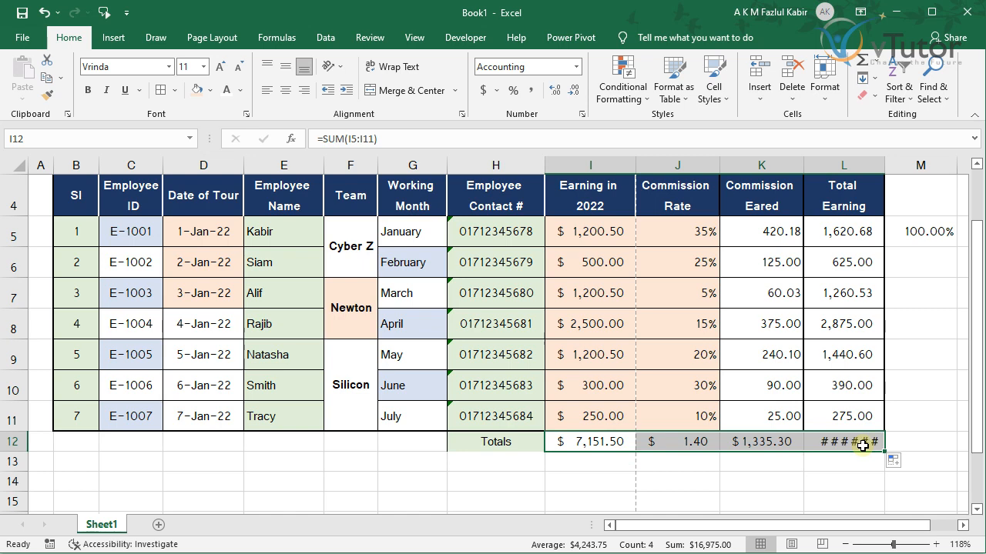
# Hide the Commission Rate column J.
pyautogui.click(703, 438)
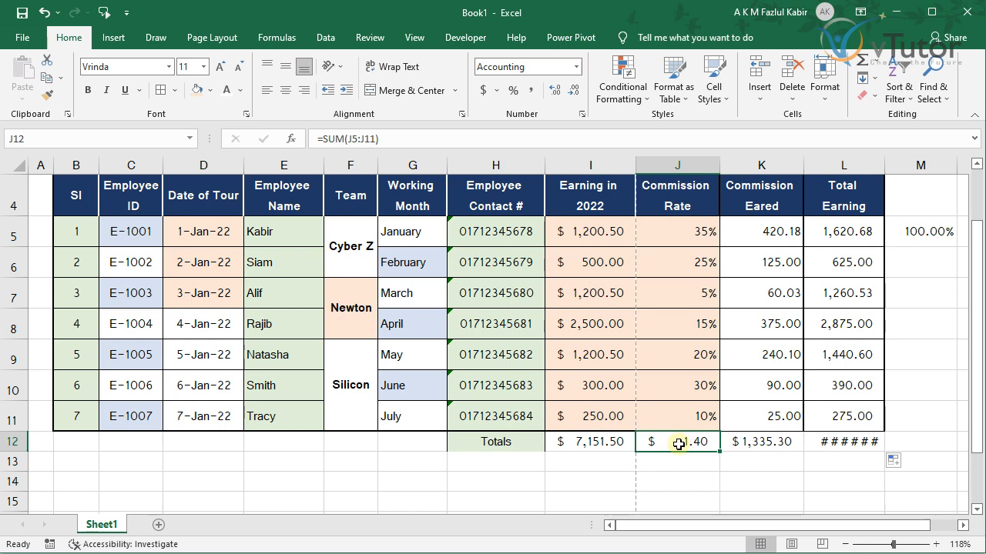
pyautogui.click(663, 164)
pyautogui.rightClick(676, 164)
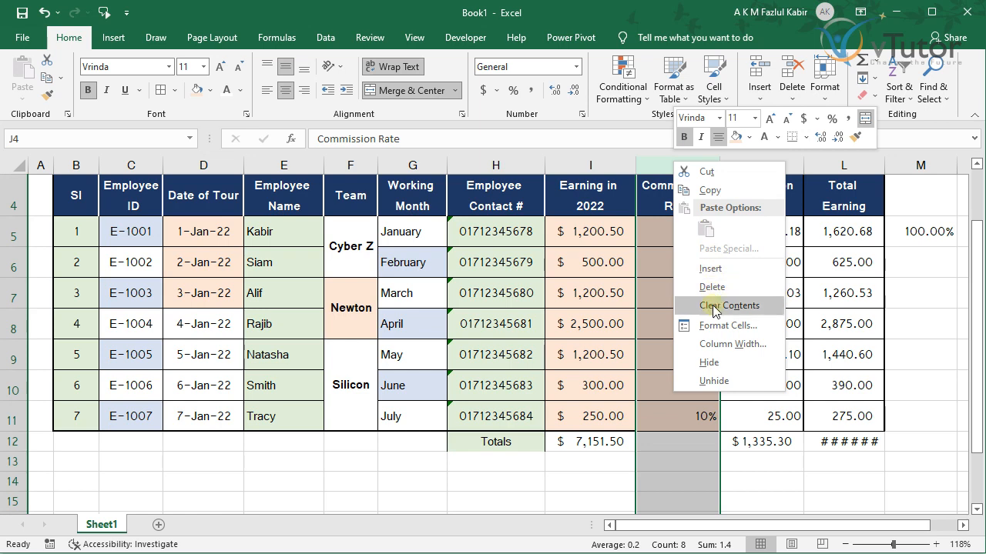
pyautogui.click(712, 365)
pyautogui.click(693, 460)
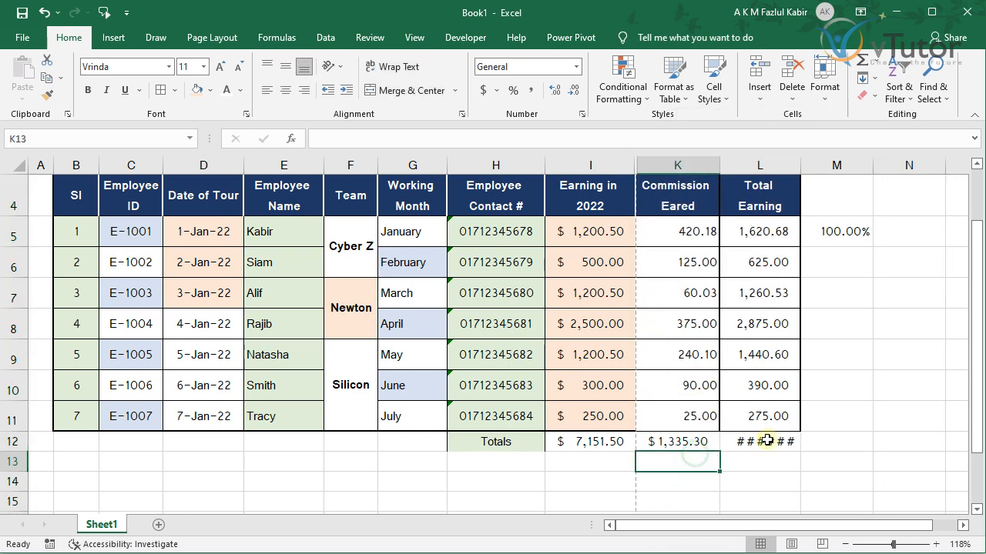
# Widen column L slightly so the total in L12 fits.
pyautogui.click(748, 441)
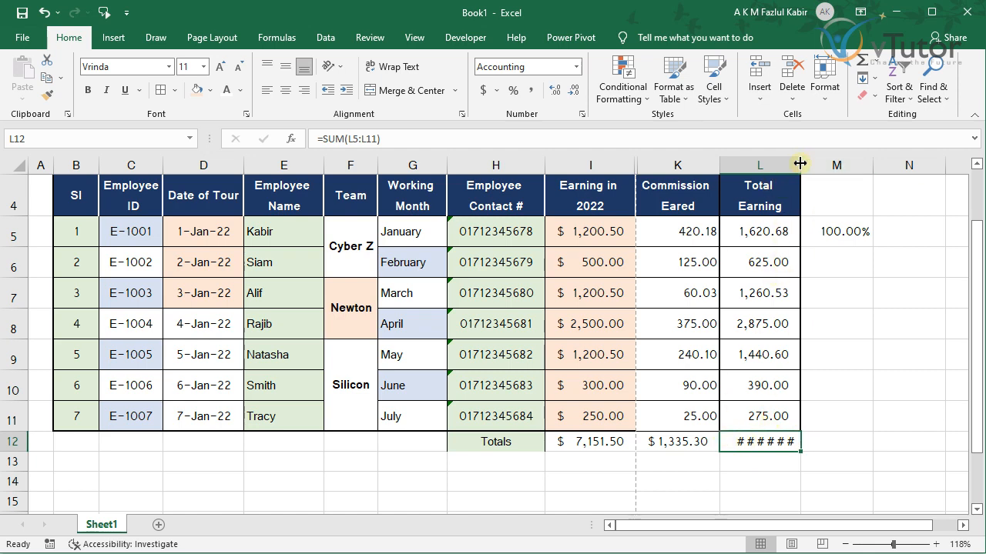
pyautogui.click(759, 163)
pyautogui.click(819, 165)
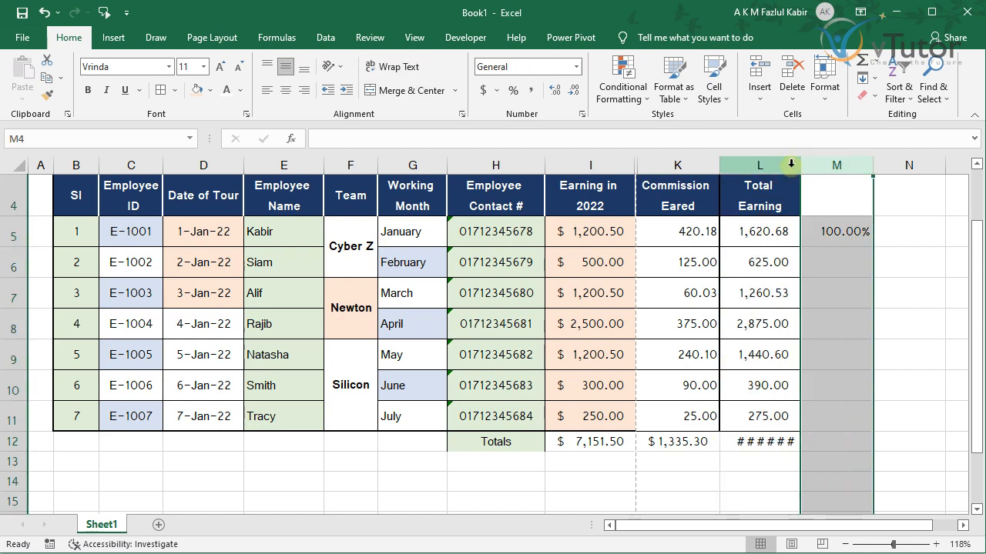
pyautogui.moveTo(800, 165); pyautogui.dragTo(807, 165)
# Delete the 100% value from M5 and clear the total formulas from I12:L12.
pyautogui.click(858, 231)
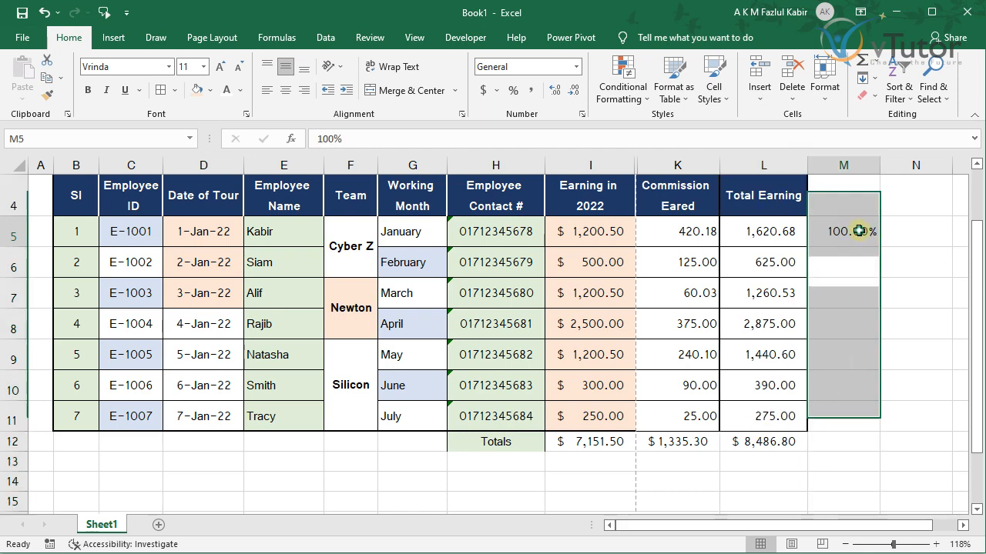
pyautogui.press('Delete')
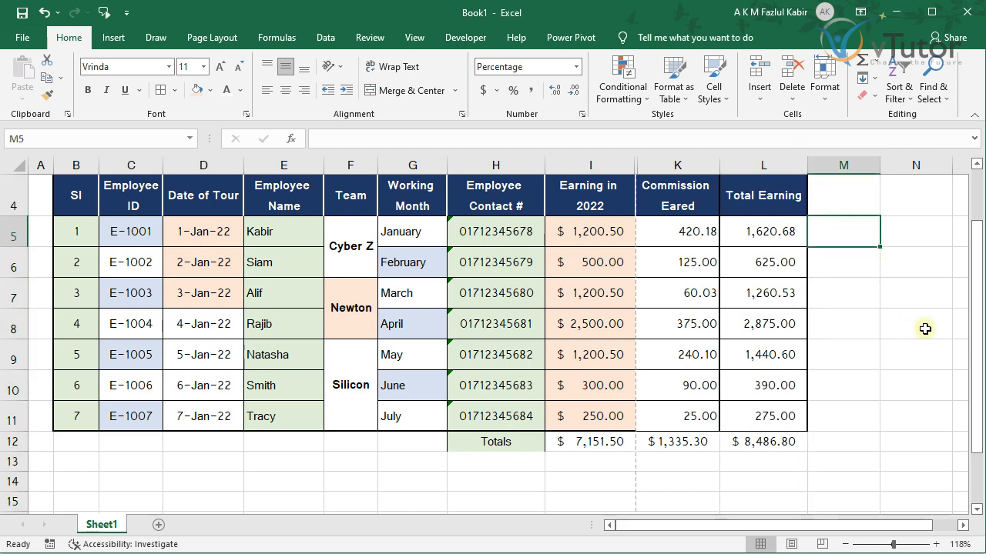
pyautogui.moveTo(591, 444); pyautogui.dragTo(793, 435)
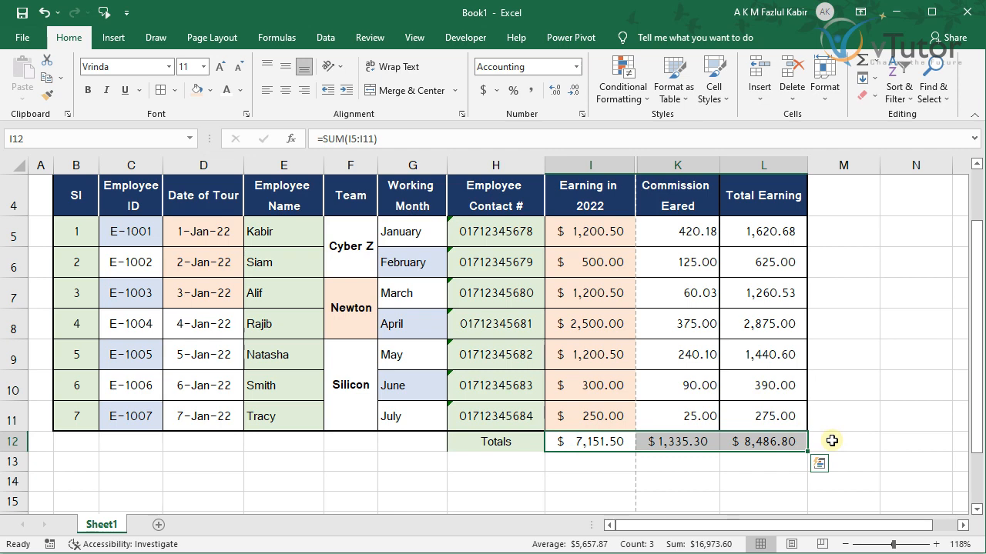
pyautogui.press('Delete')
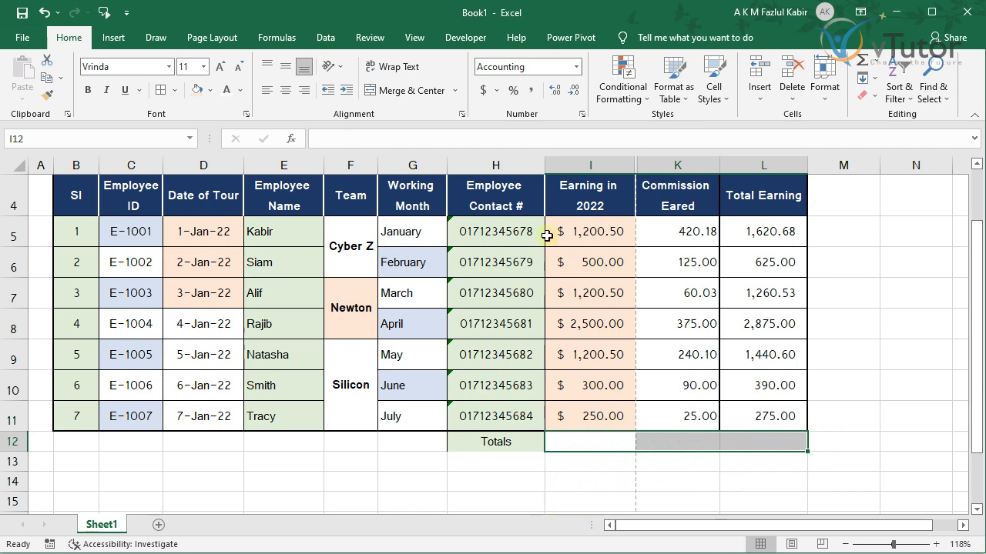
pyautogui.moveTo(590, 195); pyautogui.dragTo(770, 195)
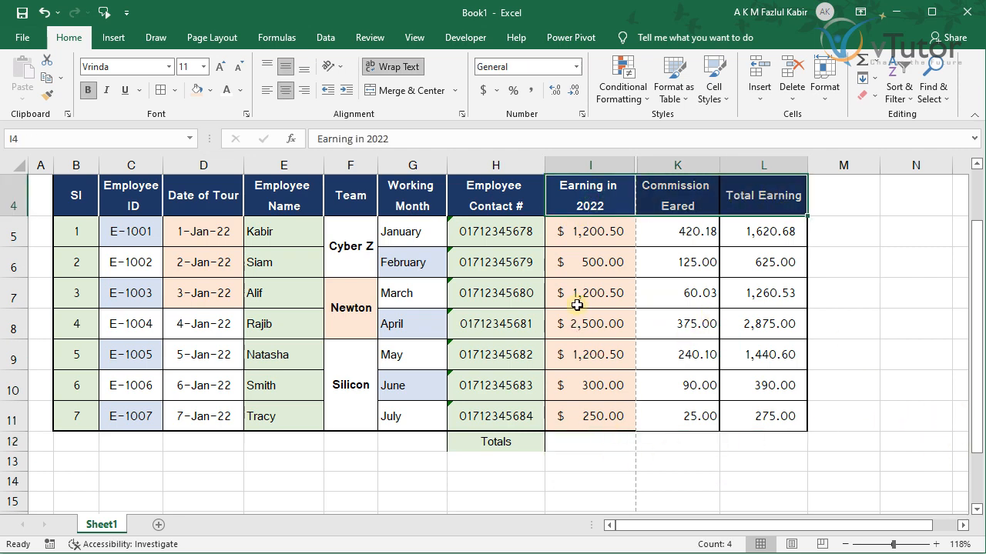
pyautogui.click(892, 234)
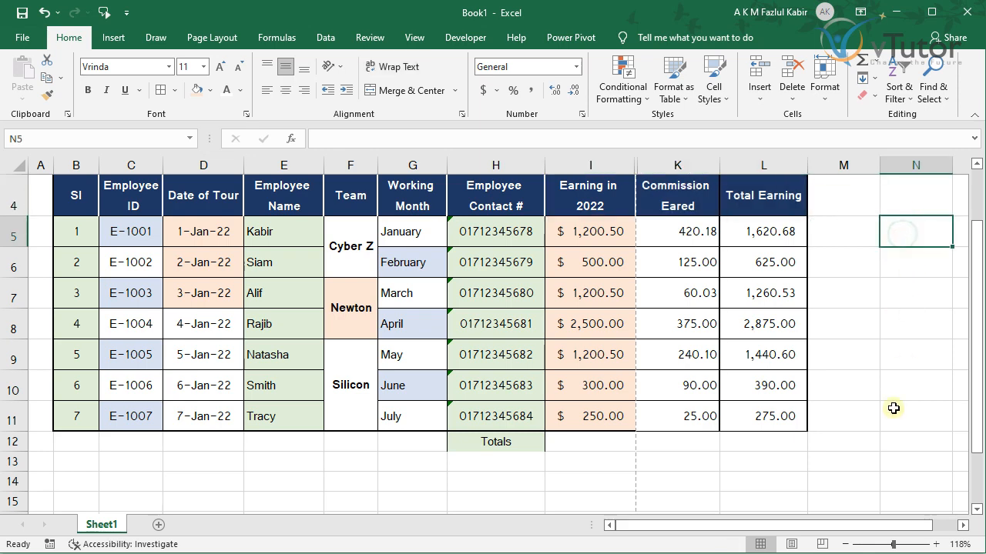
pyautogui.click(963, 525)
pyautogui.click(962, 525)
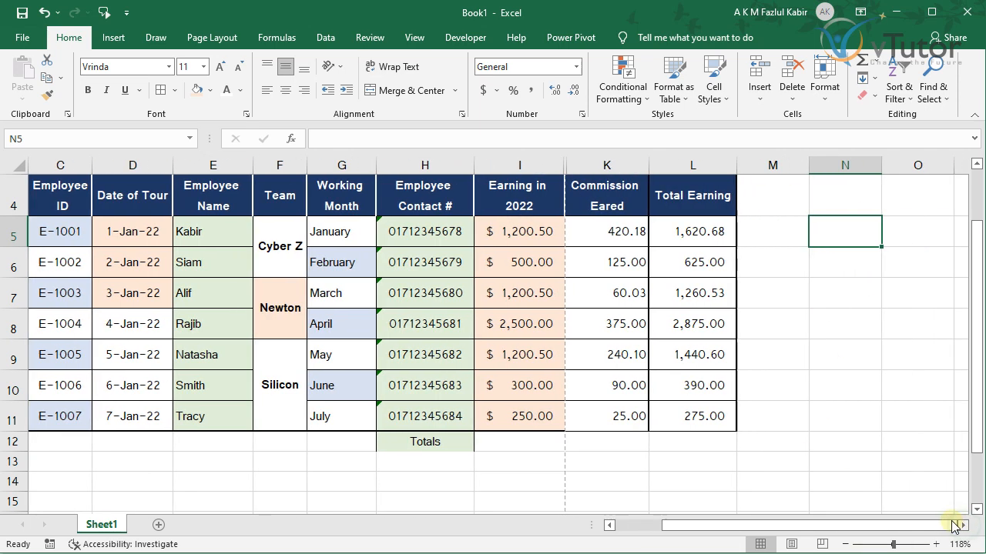
pyautogui.moveTo(888, 233); pyautogui.dragTo(911, 360)
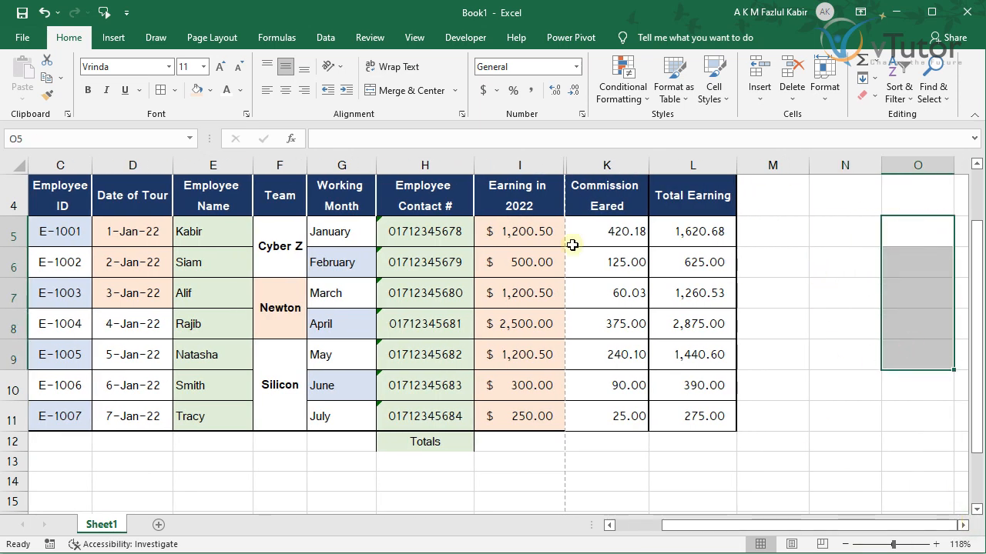
pyautogui.moveTo(531, 204); pyautogui.dragTo(692, 203)
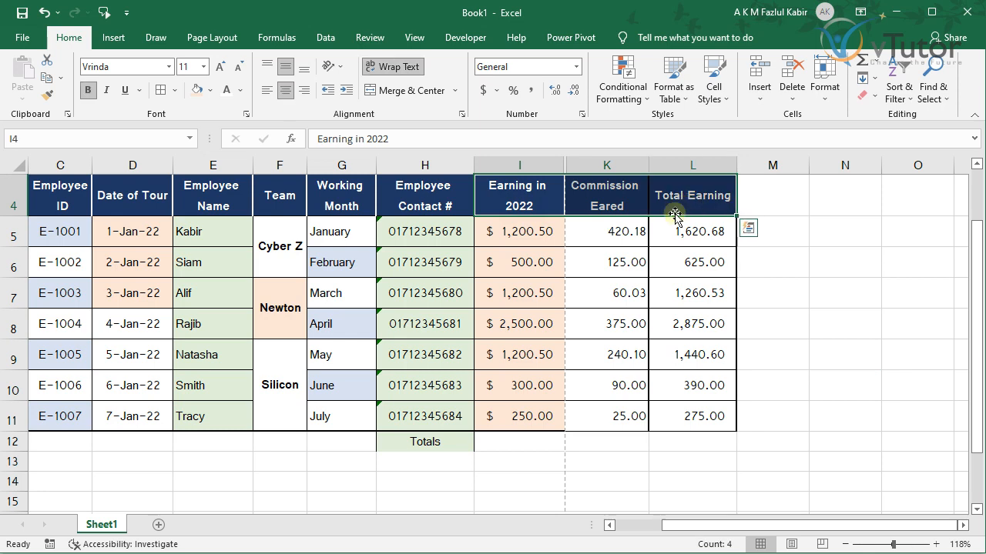
pyautogui.moveTo(415, 197); pyautogui.dragTo(678, 199)
# Copy the headers in I4, K4 and L4 and paste them transposed into column N starting at N5.
pyautogui.click(541, 197)
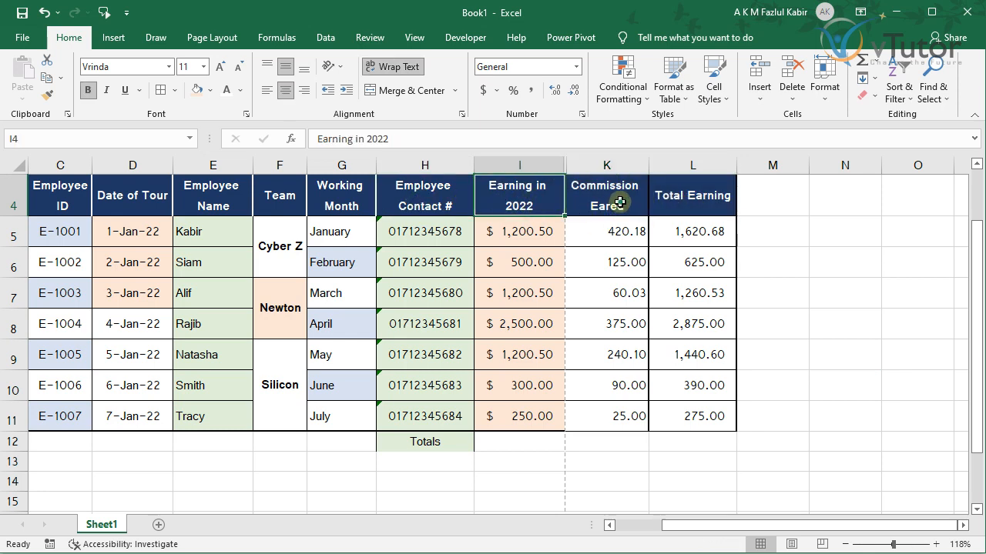
pyautogui.keyDown('ctrl'); pyautogui.click(620, 202); pyautogui.keyUp('ctrl')
pyautogui.keyDown('ctrl'); pyautogui.click(698, 195); pyautogui.keyUp('ctrl')
pyautogui.hotkey('ctrl', 'c')
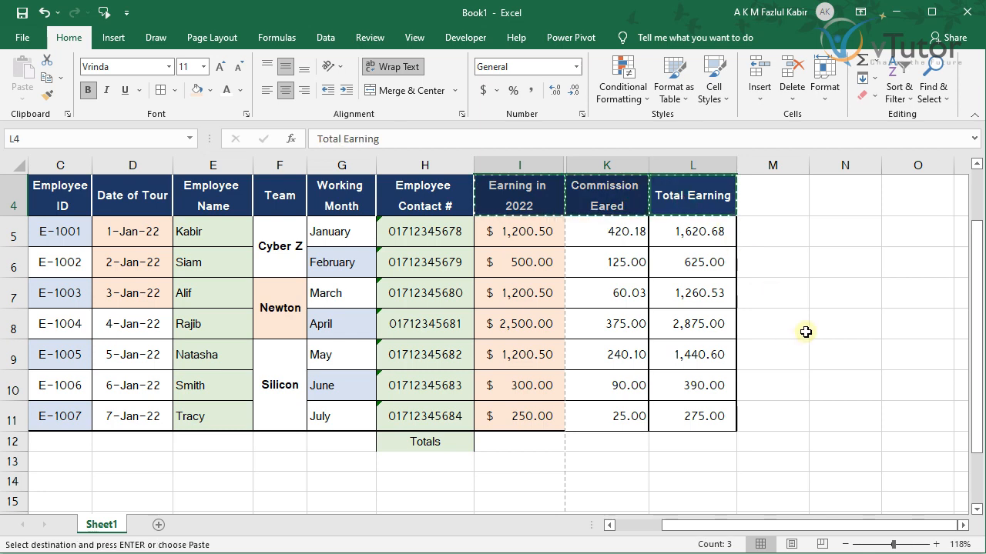
pyautogui.click(842, 243)
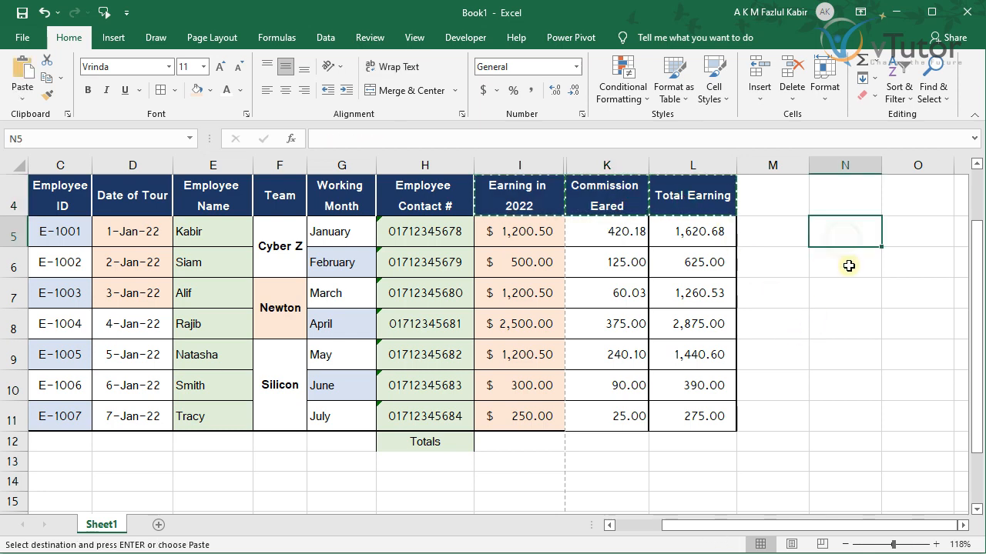
pyautogui.click(22, 94)
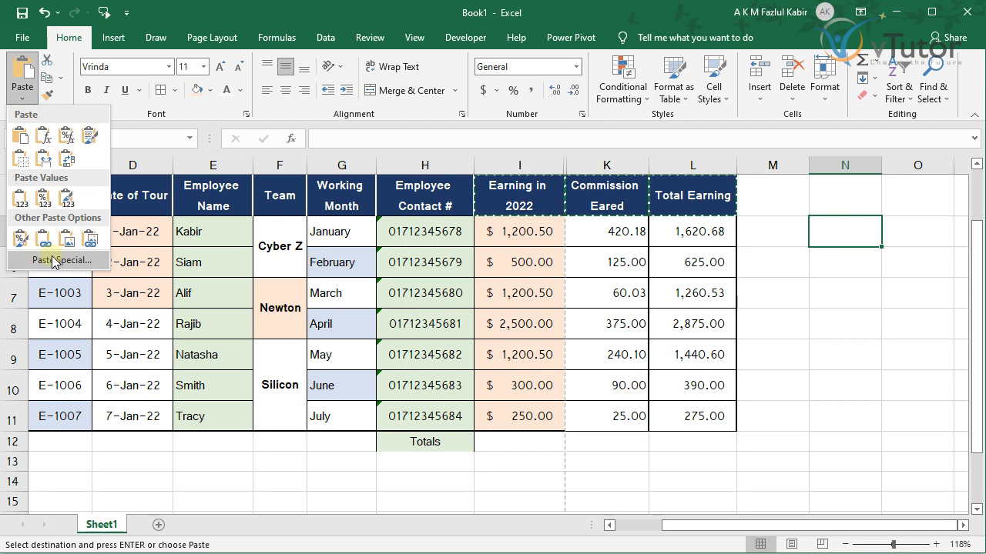
pyautogui.click(49, 260)
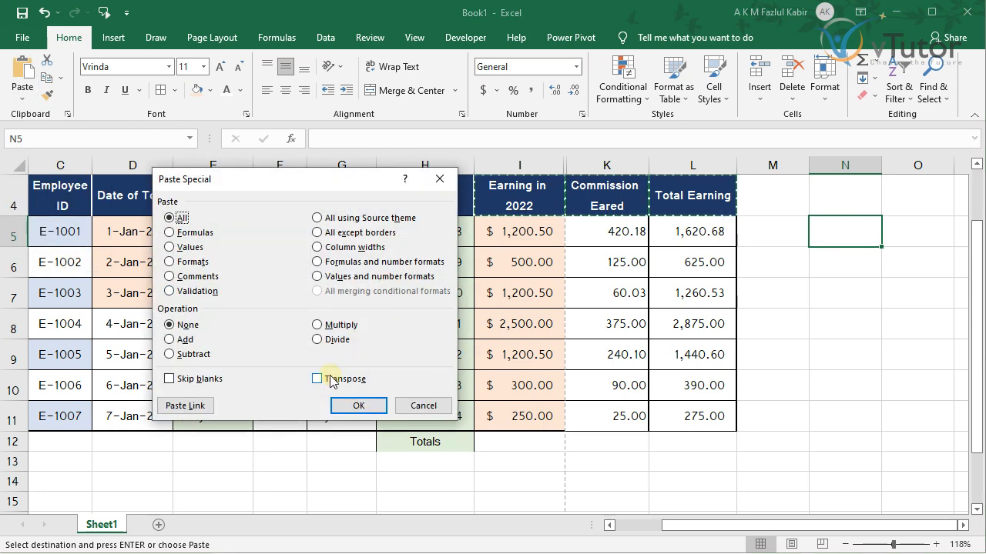
pyautogui.click(331, 380)
pyautogui.click(360, 408)
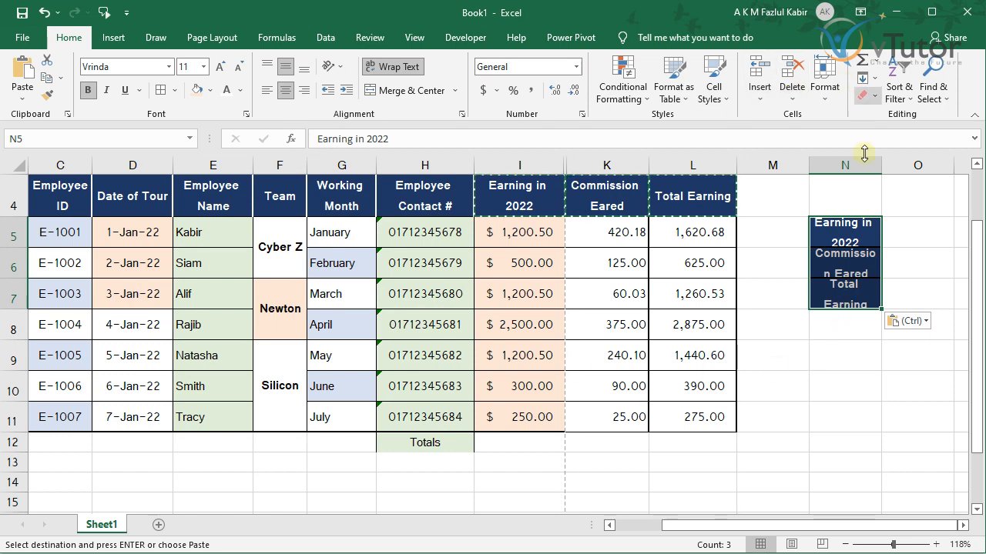
# Clear the formats of the pasted labels in N5:N7.
pyautogui.moveTo(860, 242); pyautogui.dragTo(847, 304)
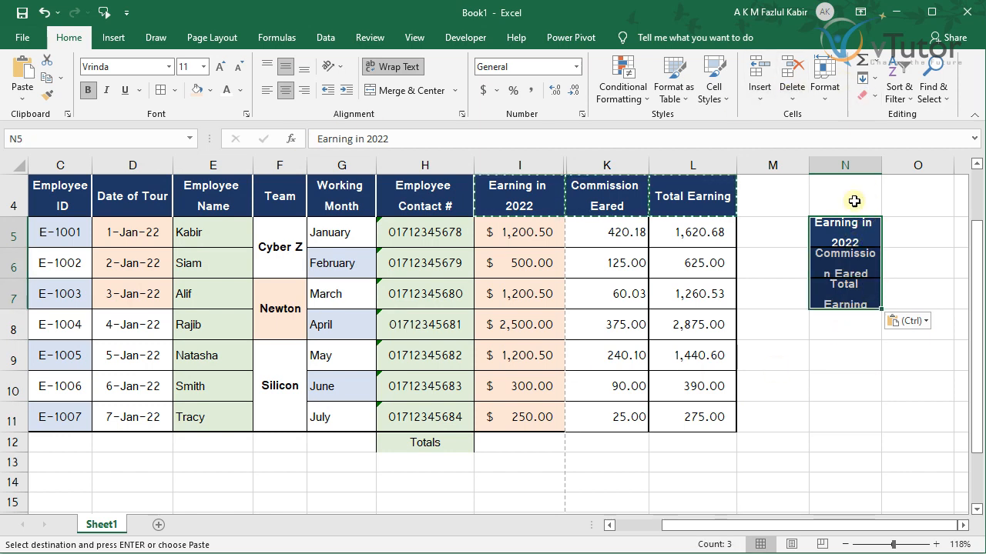
pyautogui.click(866, 94)
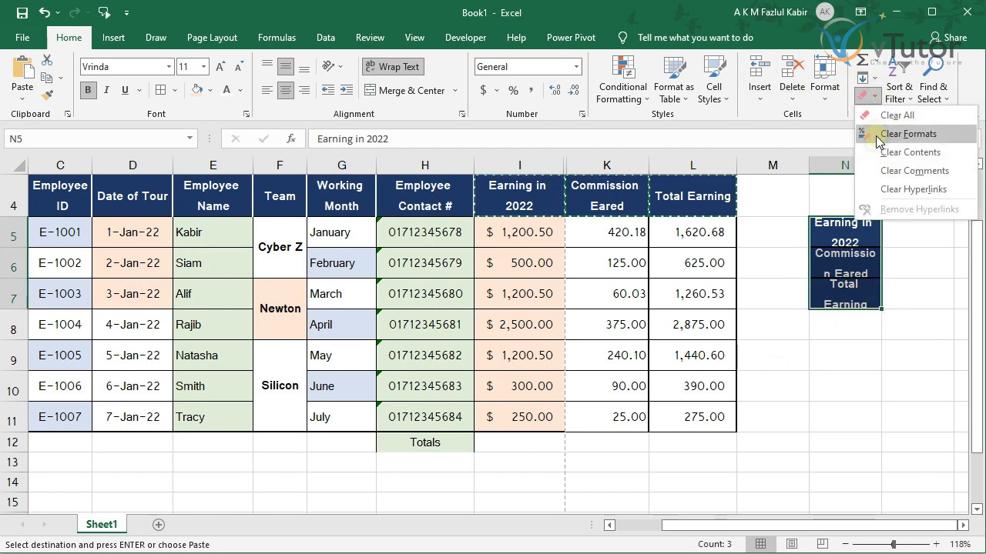
pyautogui.click(877, 141)
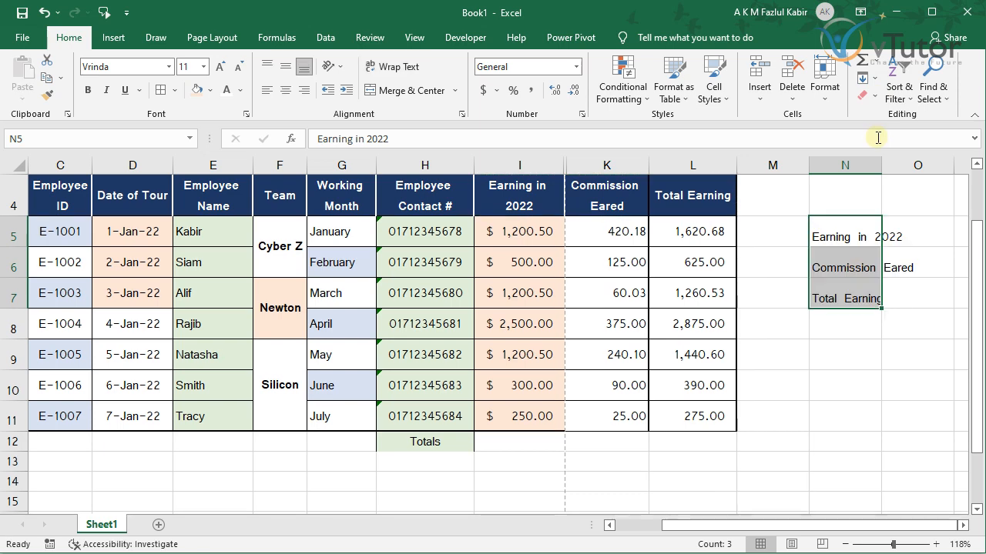
# Wrap and center the labels in N5:N7 and autofit the heights of rows 5 to 7.
pyautogui.click(392, 67)
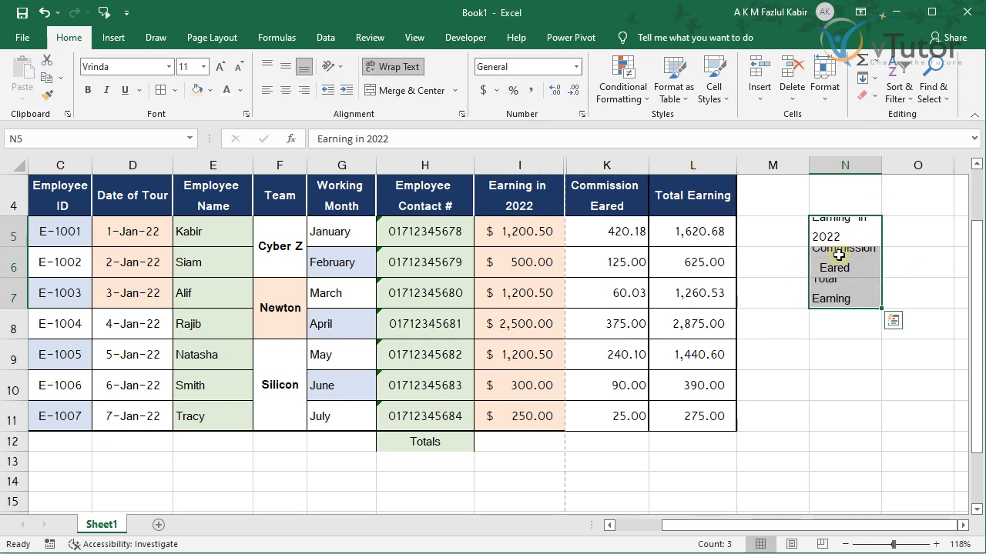
pyautogui.click(285, 90)
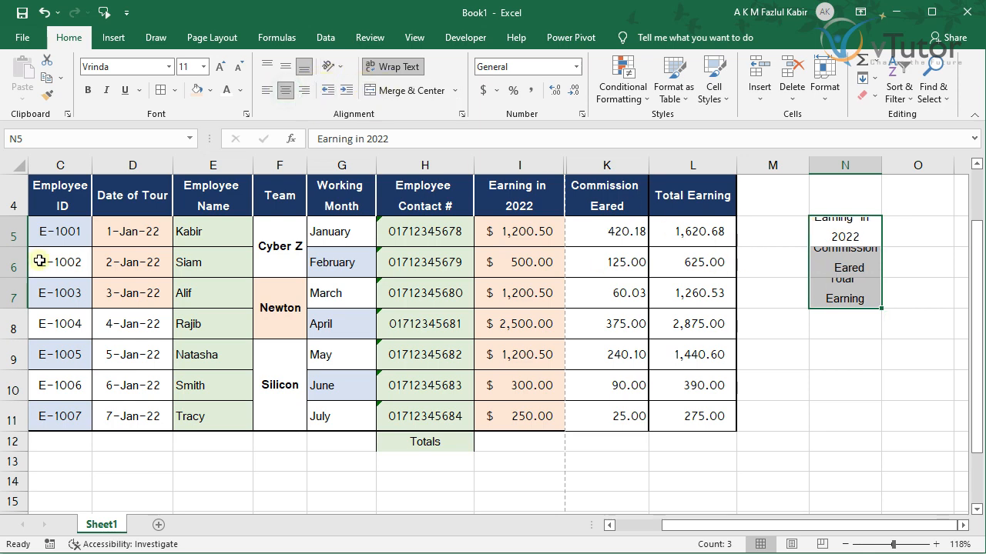
pyautogui.doubleClick(11, 245)
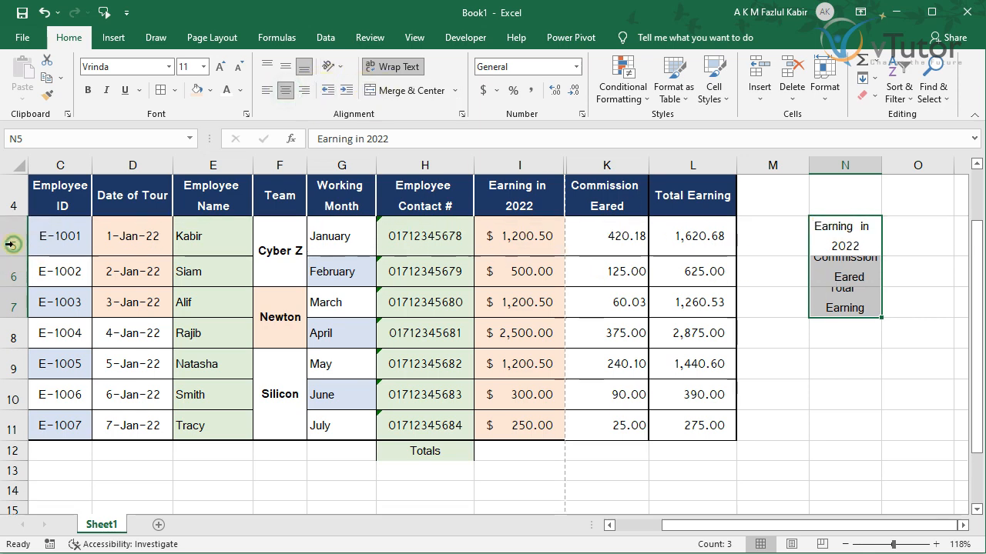
pyautogui.doubleClick(10, 288)
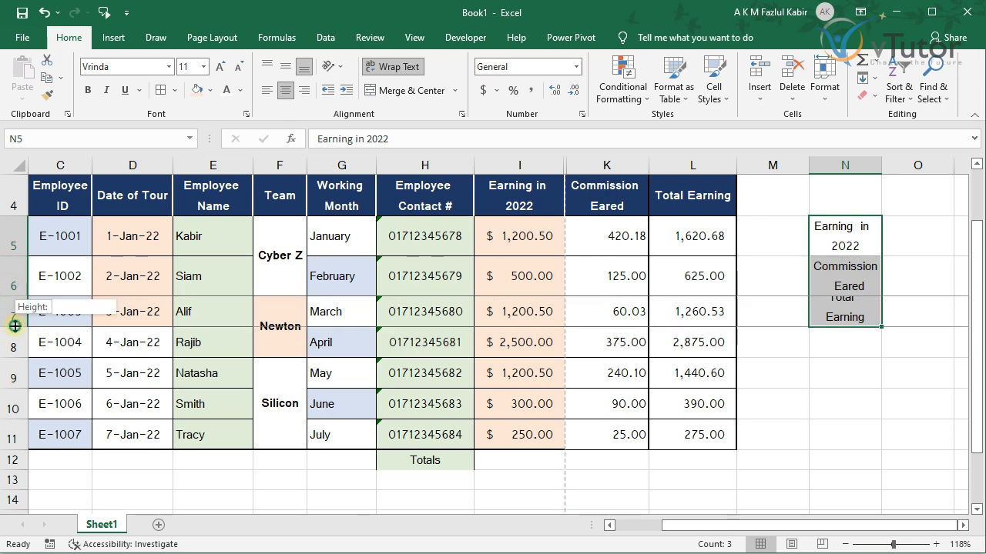
pyautogui.doubleClick(10, 326)
pyautogui.click(876, 244)
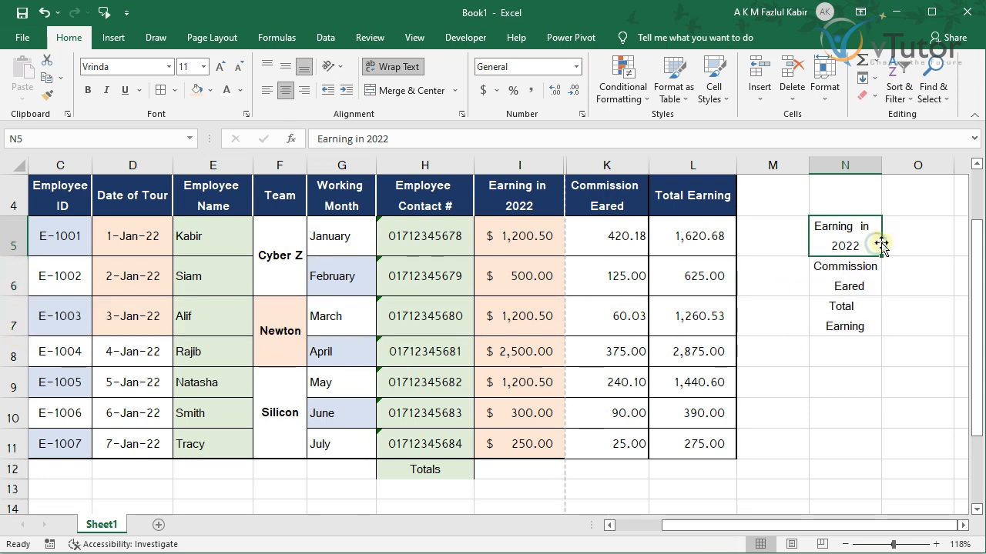
pyautogui.click(896, 242)
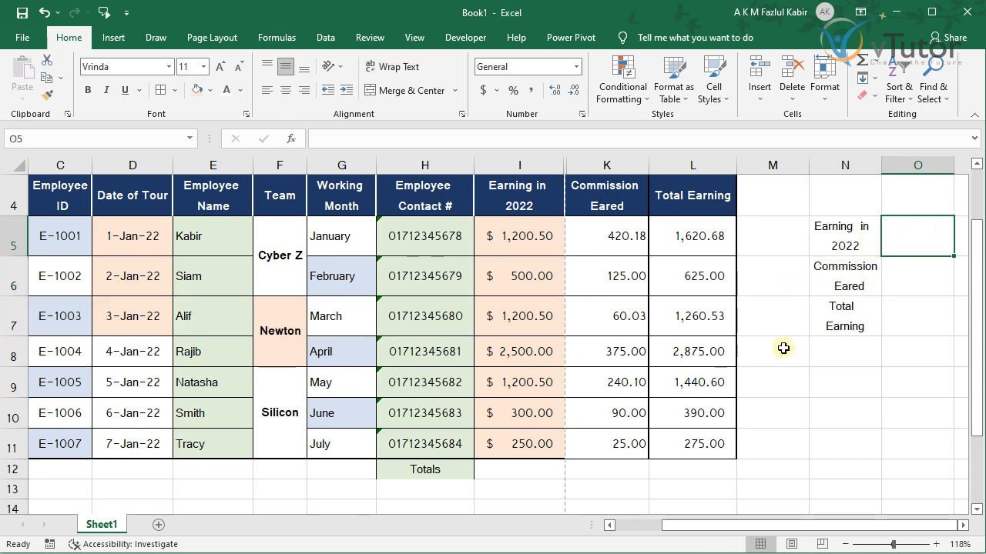
# Delete the Totals row, row 12.
pyautogui.click(419, 469)
pyautogui.click(17, 468)
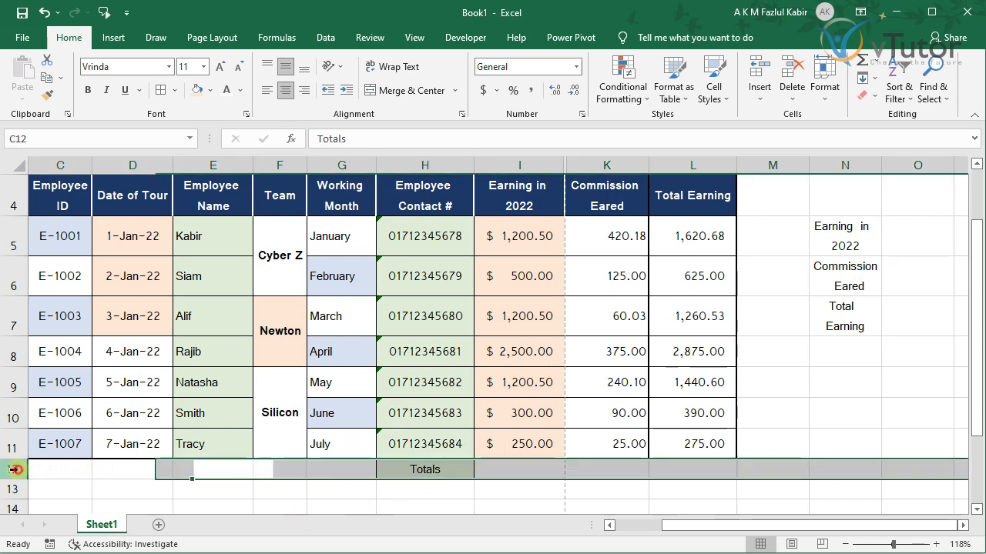
pyautogui.rightClick(17, 468)
pyautogui.click(57, 365)
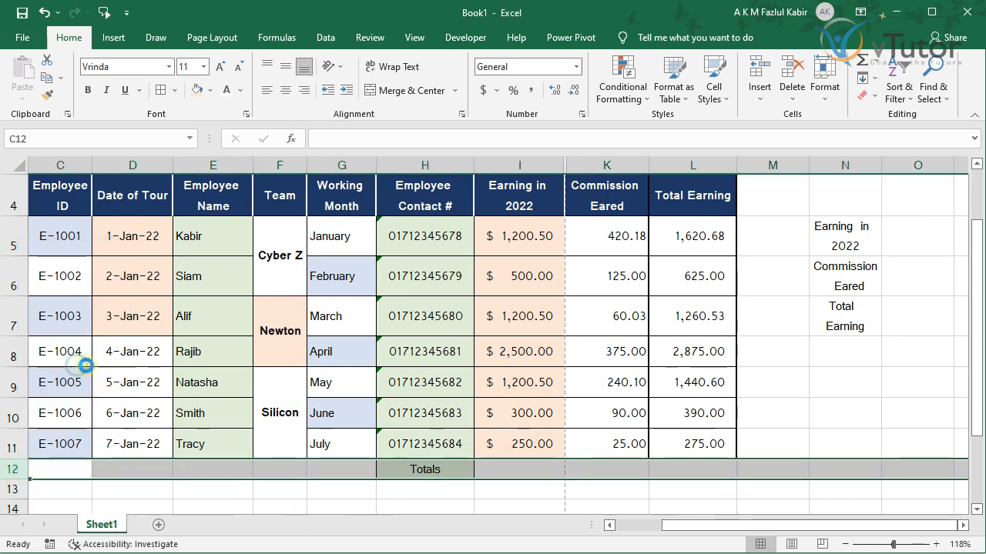
# Try AutoSum in O5 with its suggested range I5:N5.
pyautogui.click(942, 244)
pyautogui.click(924, 277)
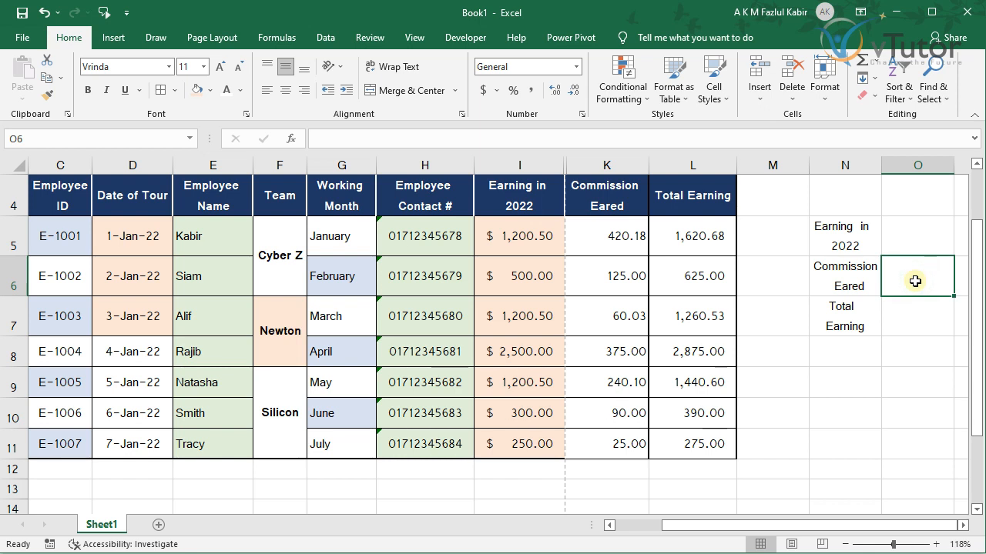
pyautogui.click(909, 322)
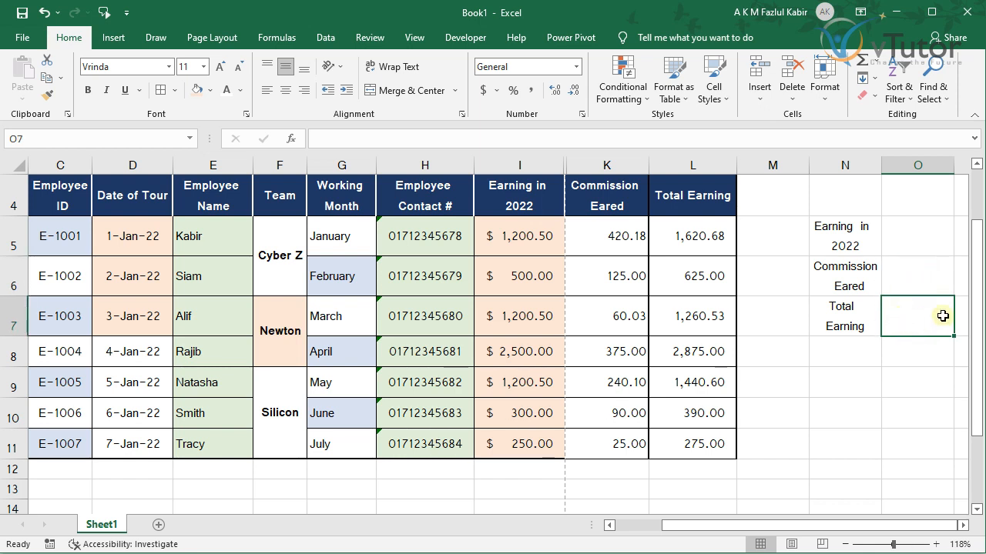
pyautogui.click(905, 247)
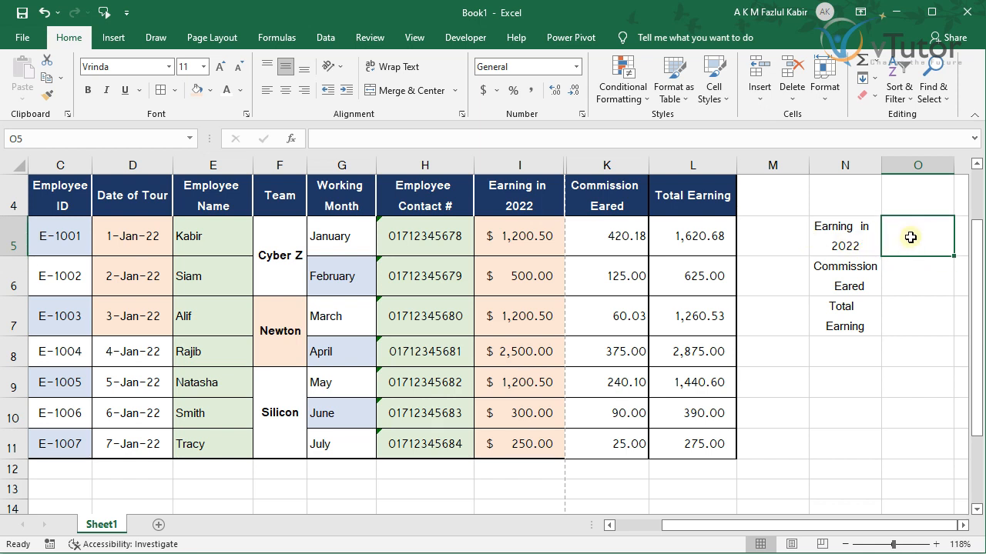
pyautogui.click(864, 59)
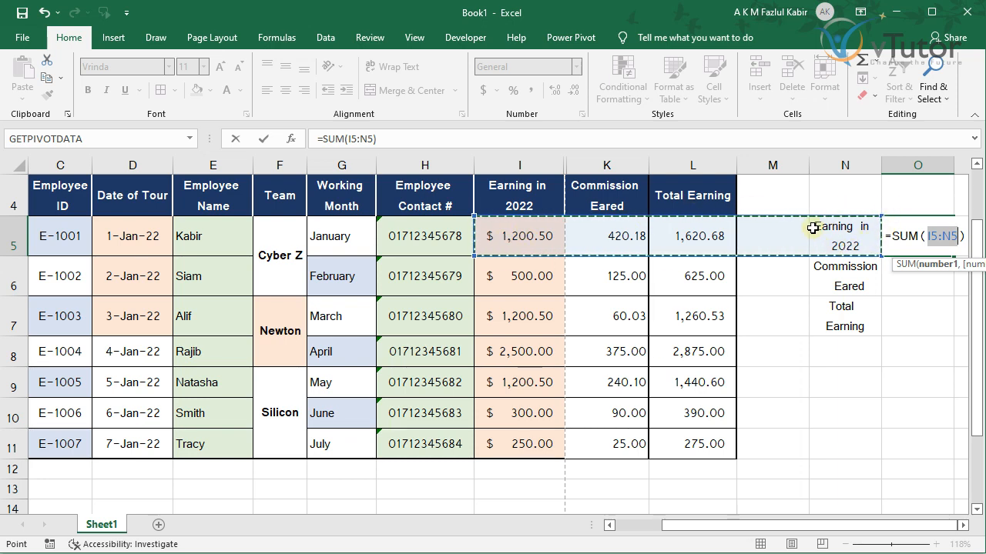
pyautogui.press('Return')
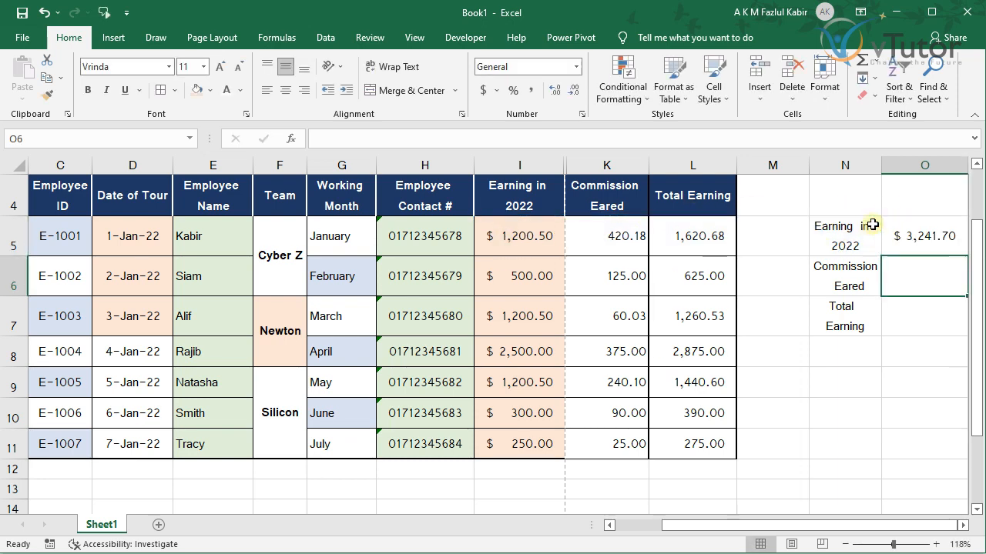
# Inspect the range of the SUM formula in O5 and delete the formula.
pyautogui.click(913, 243)
pyautogui.doubleClick(913, 244)
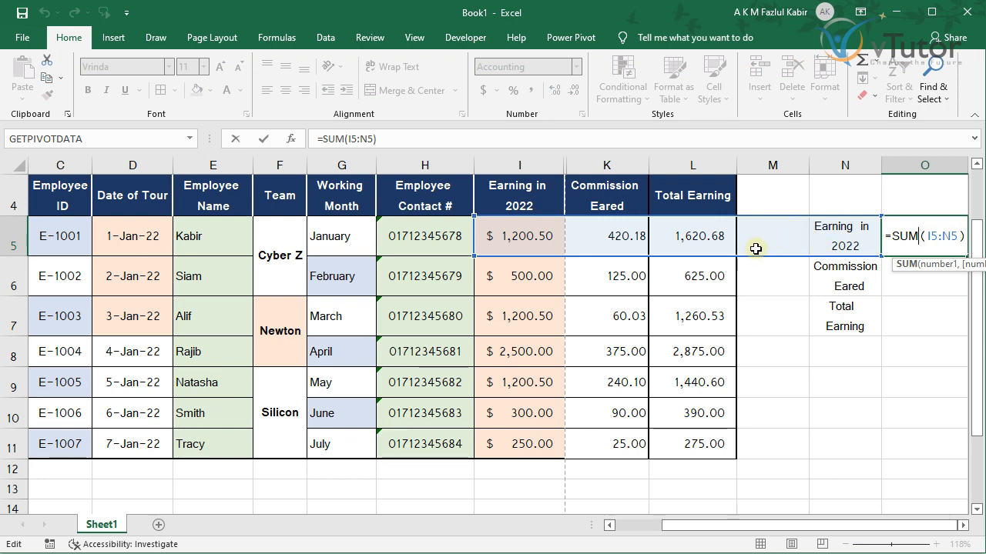
pyautogui.hotkey('ctrl', 'Return')
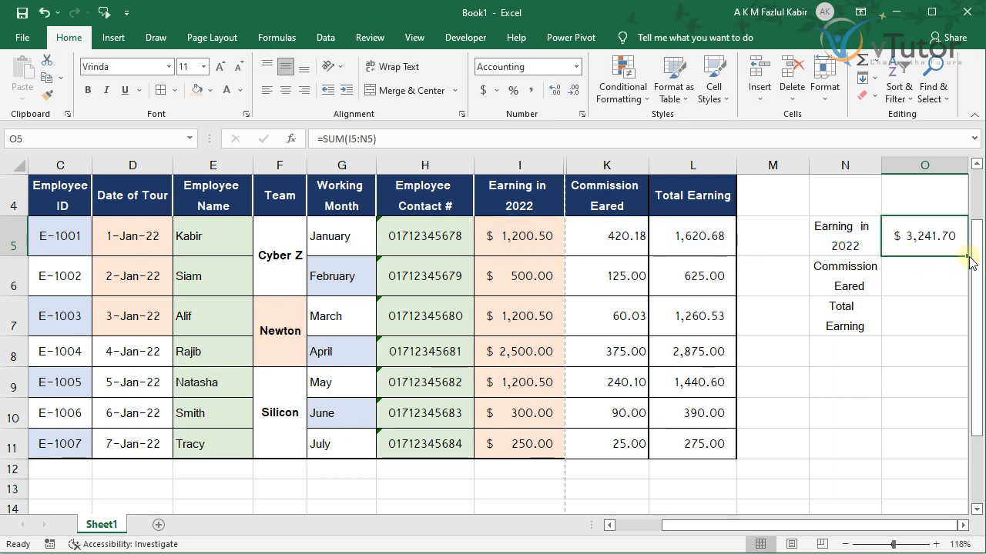
pyautogui.press('Delete')
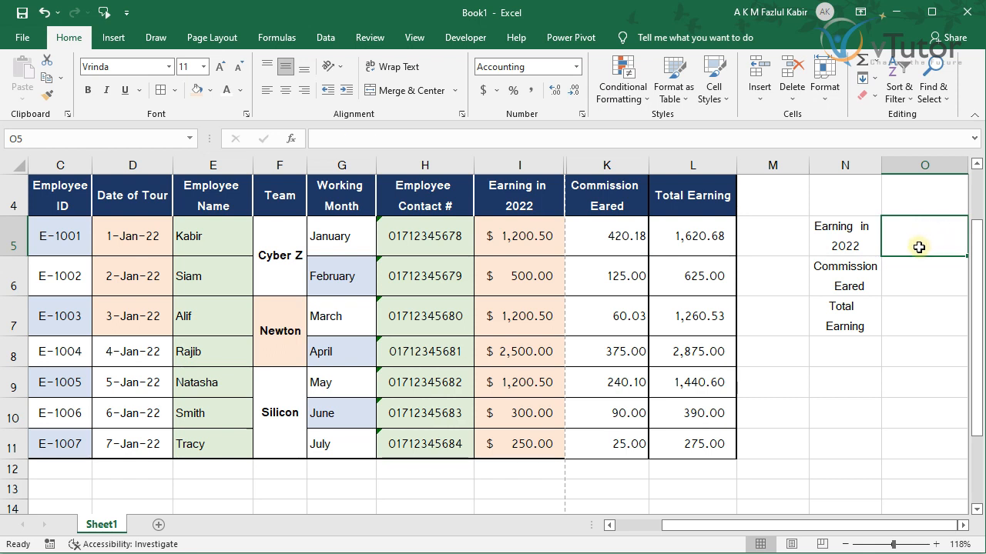
# Total the Earning in 2022 column in O5 with AutoSum, replacing the suggested range with I5:I11.
pyautogui.click(862, 68)
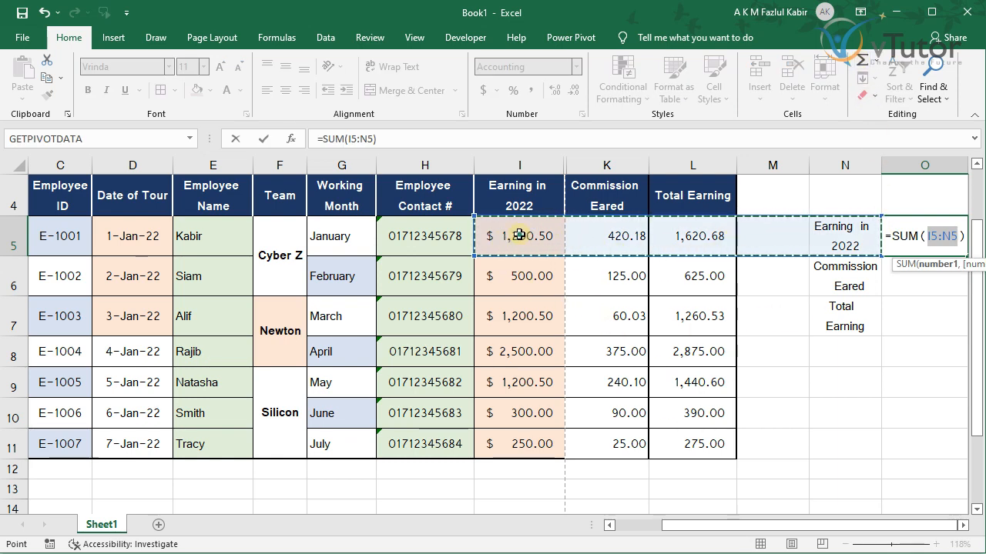
pyautogui.moveTo(540, 236); pyautogui.dragTo(693, 237)
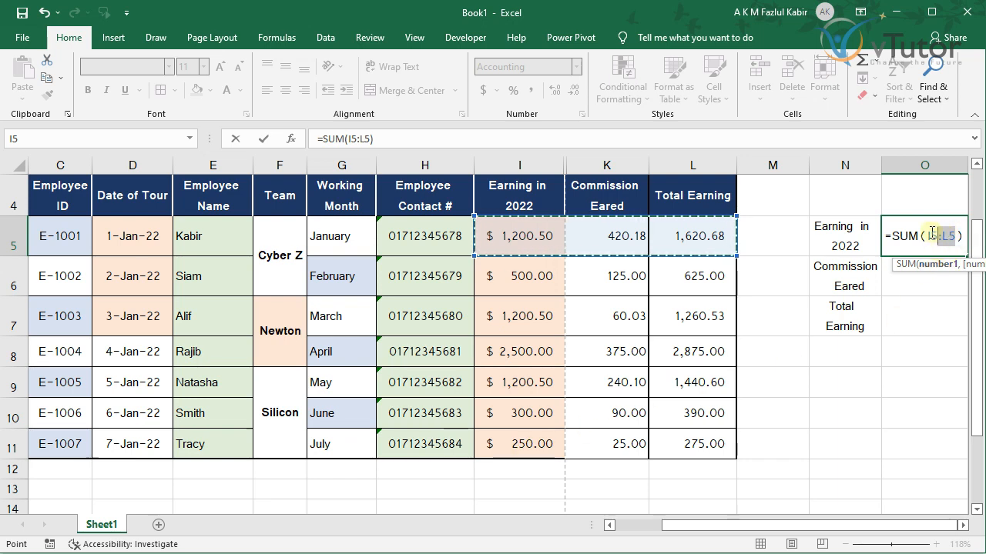
pyautogui.click(932, 232)
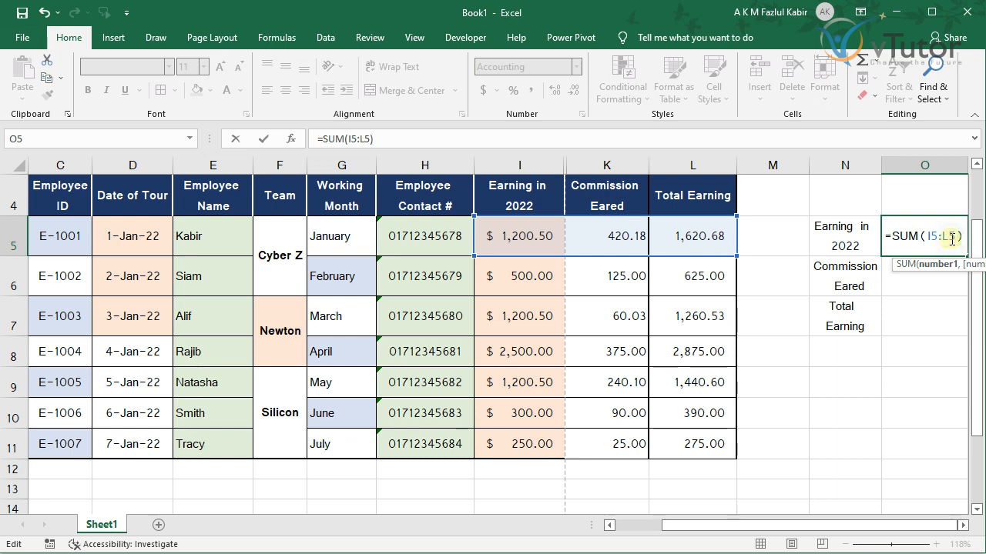
pyautogui.moveTo(950, 236); pyautogui.dragTo(930, 236)
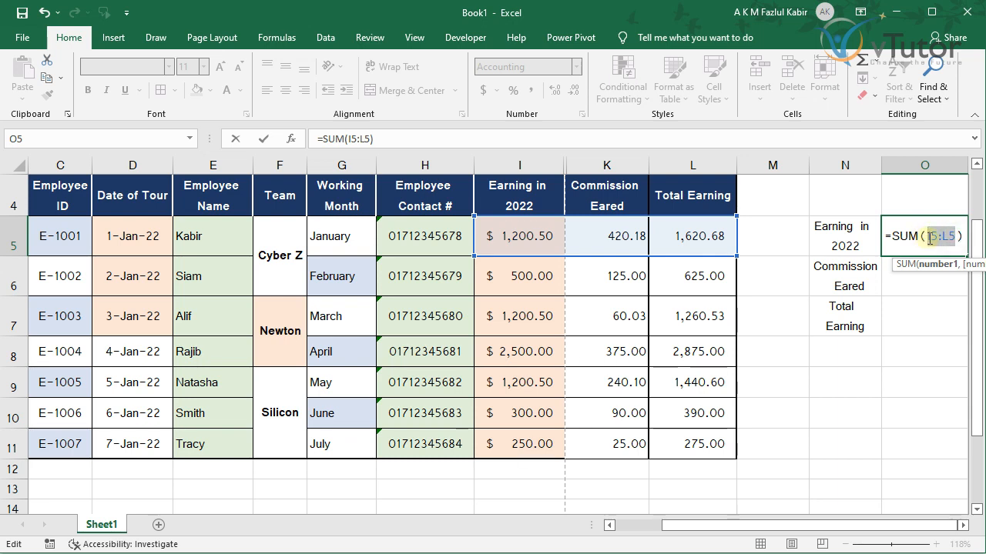
pyautogui.press('BackSpace')
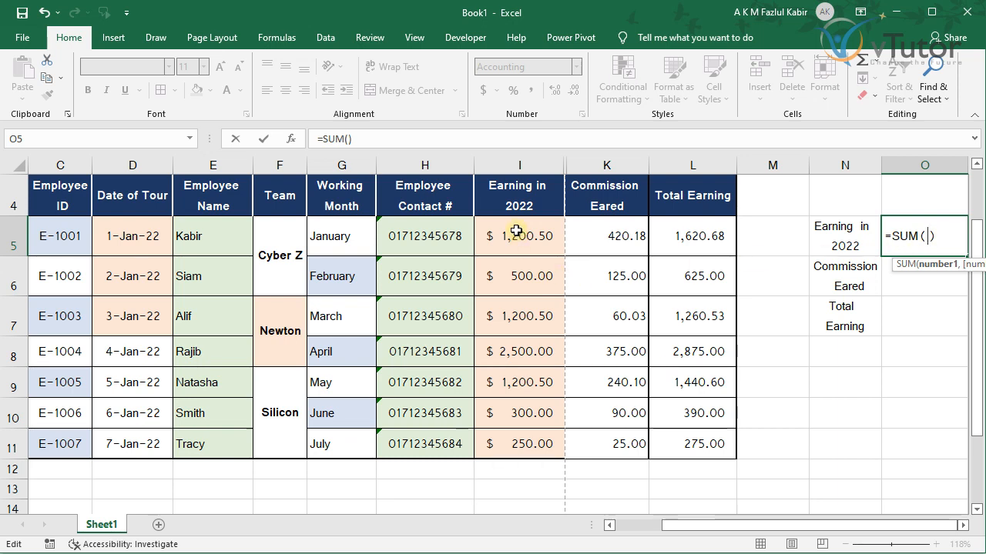
pyautogui.moveTo(516, 231); pyautogui.dragTo(522, 437)
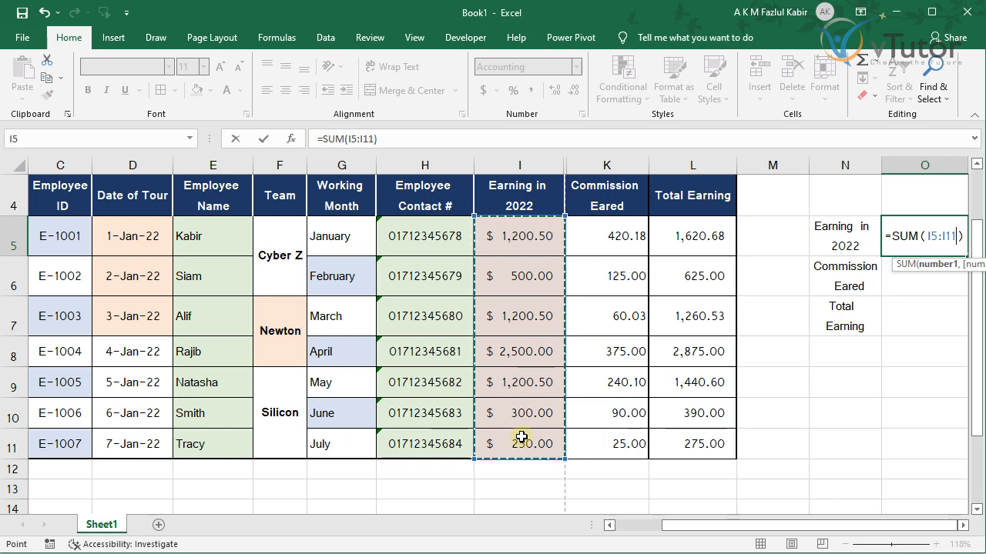
pyautogui.press('Return')
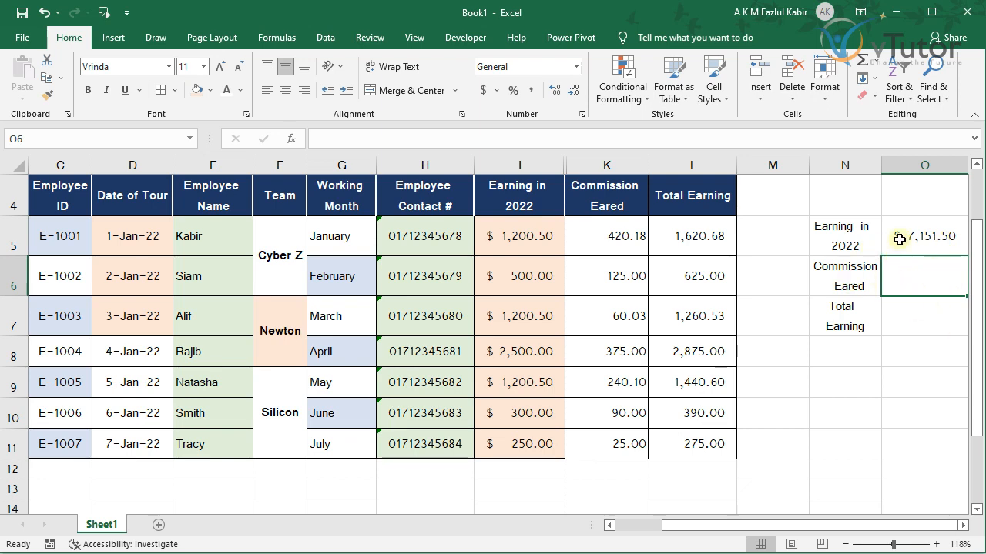
# Total the commission column in O6 with AutoSum, replacing the suggested range with K5:K11.
pyautogui.click(861, 62)
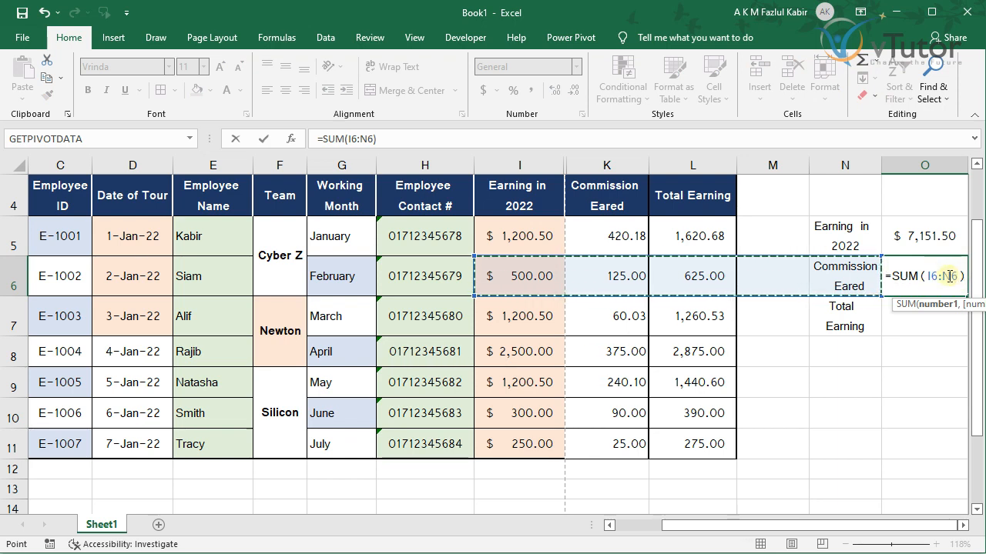
pyautogui.press('F2')
pyautogui.press('BackSpace')
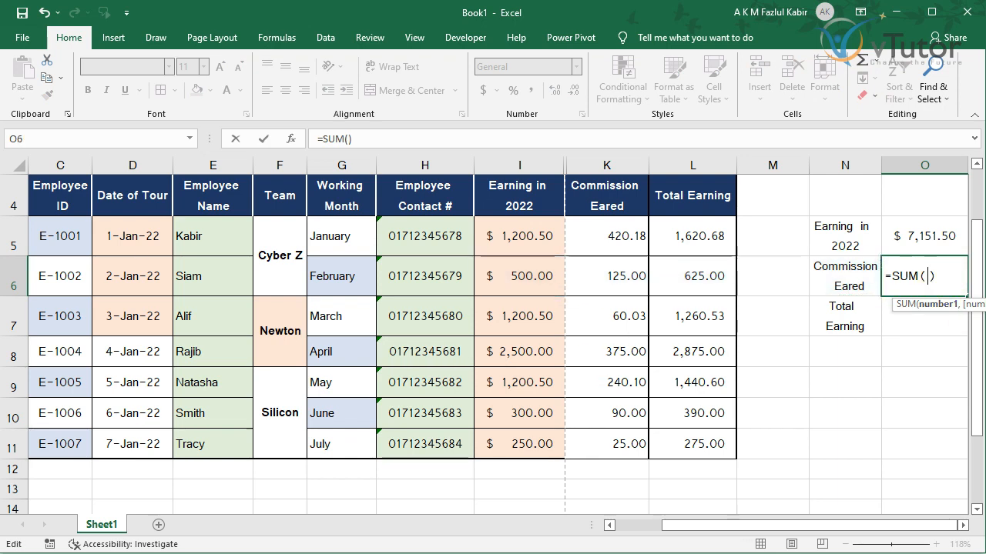
pyautogui.click(624, 228)
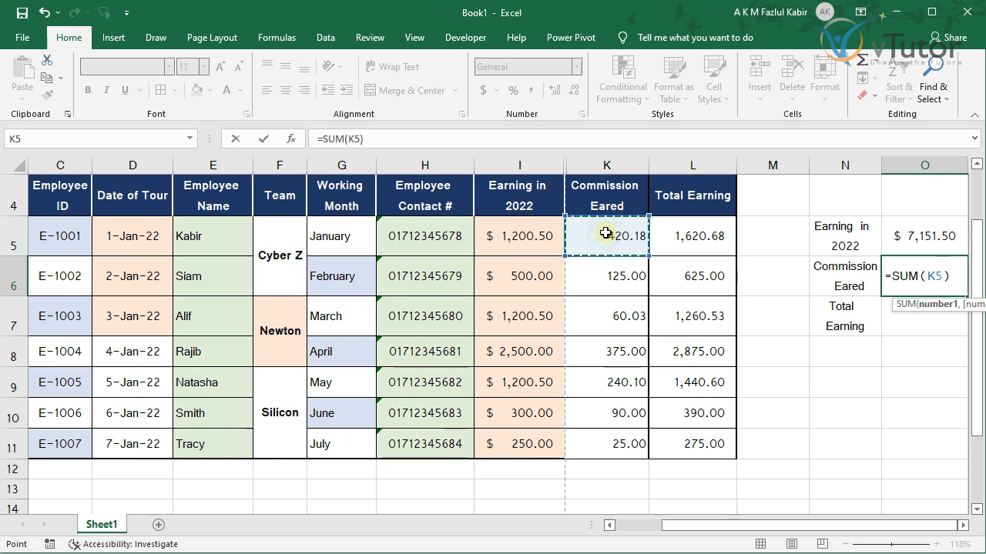
pyautogui.moveTo(606, 233); pyautogui.dragTo(641, 437)
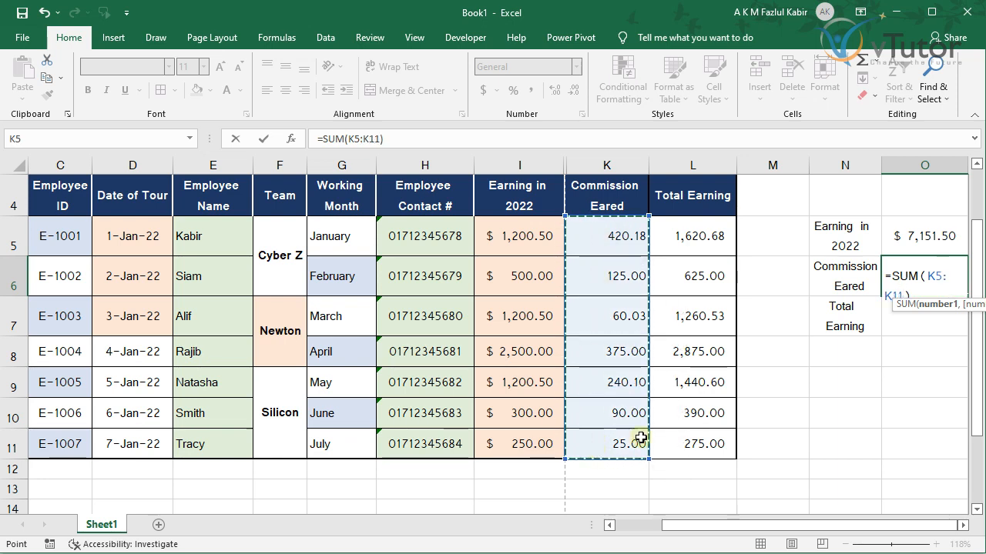
pyautogui.click(938, 278)
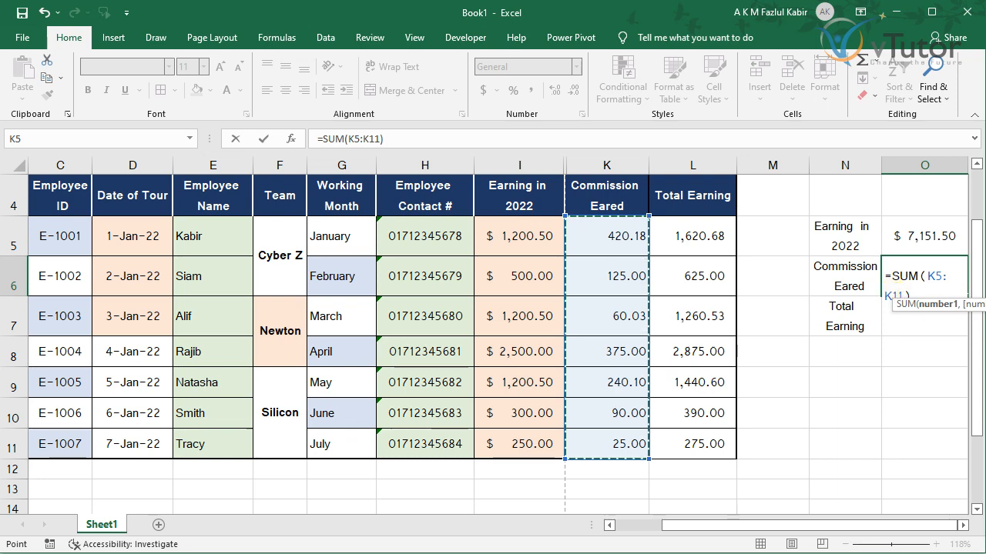
pyautogui.press('Return')
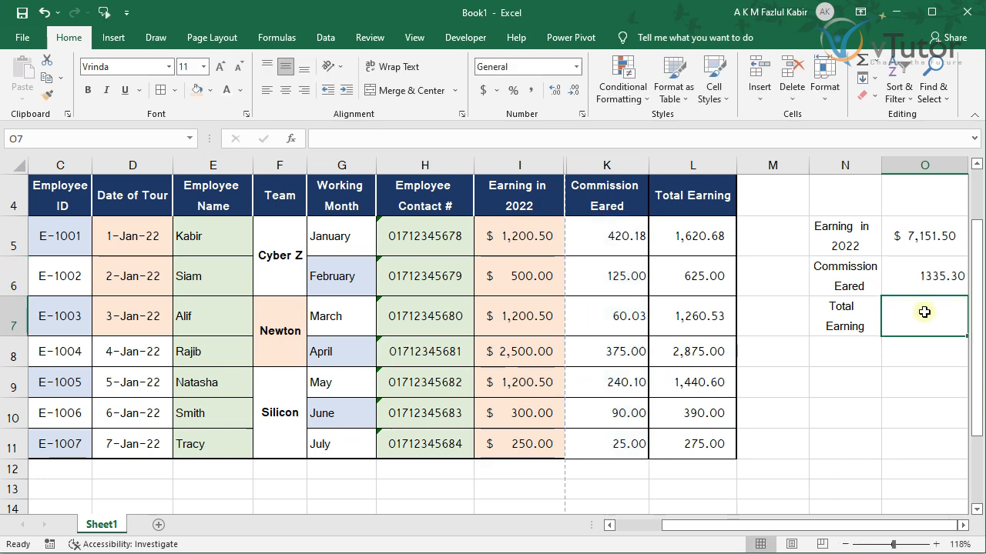
# Total the Total Earning column in O7 with AutoSum over L5:L11, and apply the dollar Accounting format to O5:O7.
pyautogui.click(864, 63)
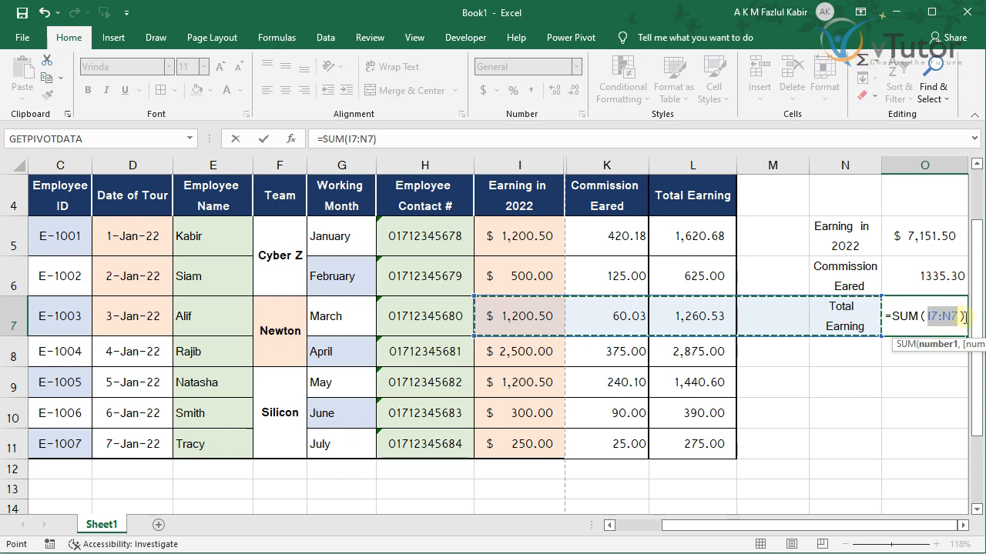
pyautogui.press('BackSpace')
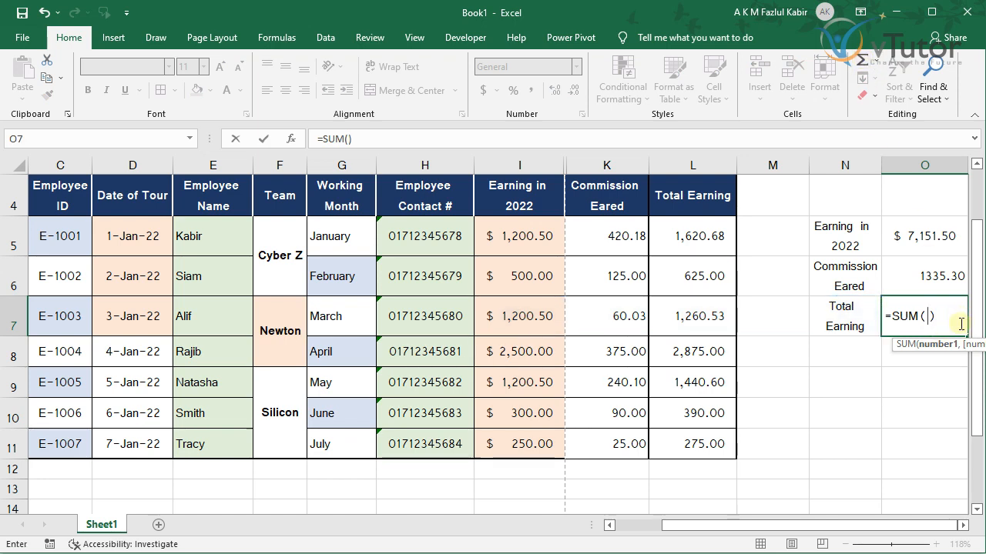
pyautogui.moveTo(685, 235); pyautogui.dragTo(691, 449)
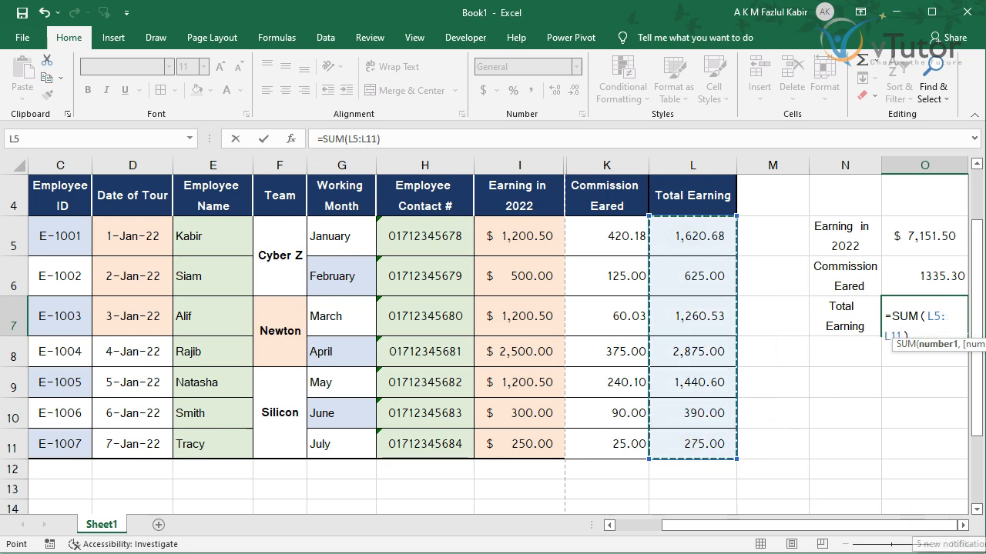
pyautogui.press('Return')
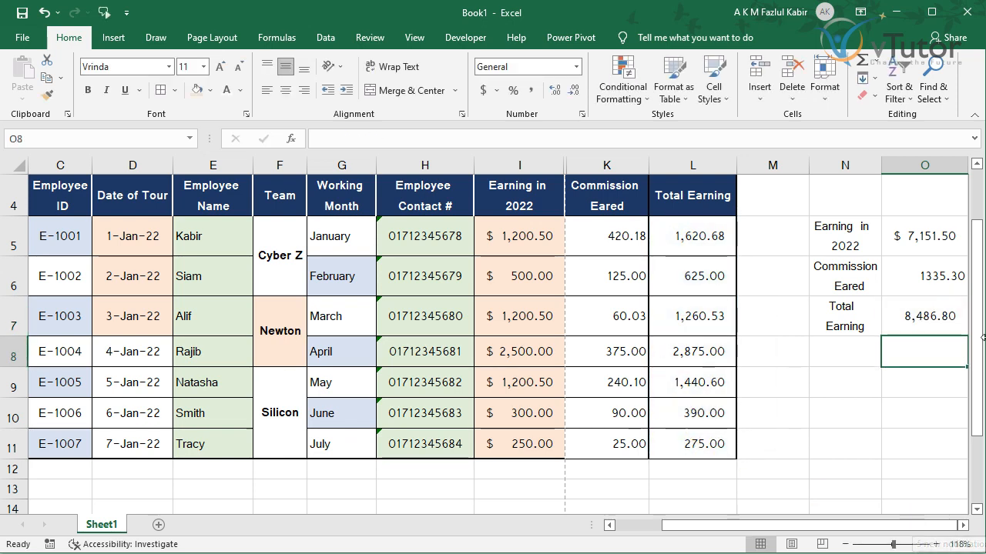
pyautogui.moveTo(927, 238); pyautogui.dragTo(915, 316)
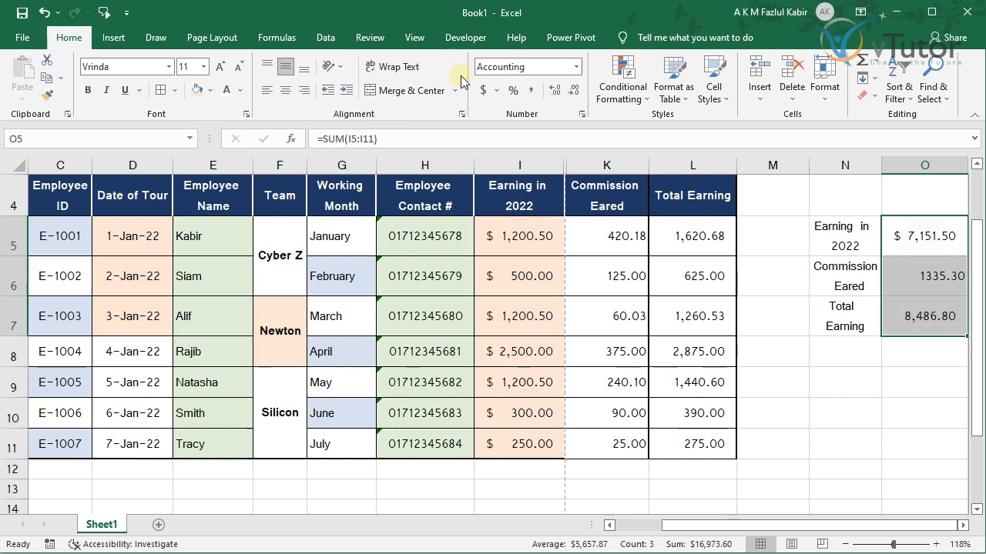
pyautogui.click(483, 91)
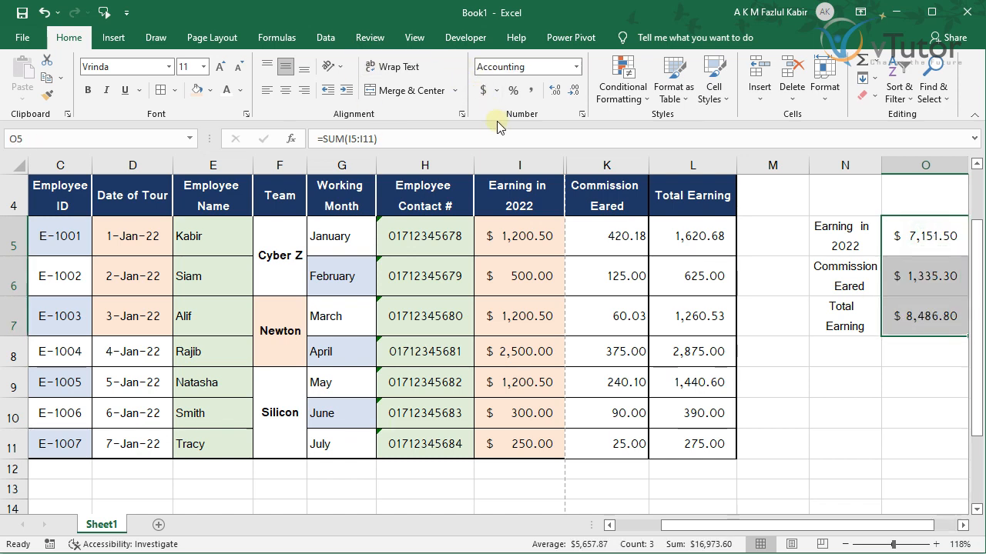